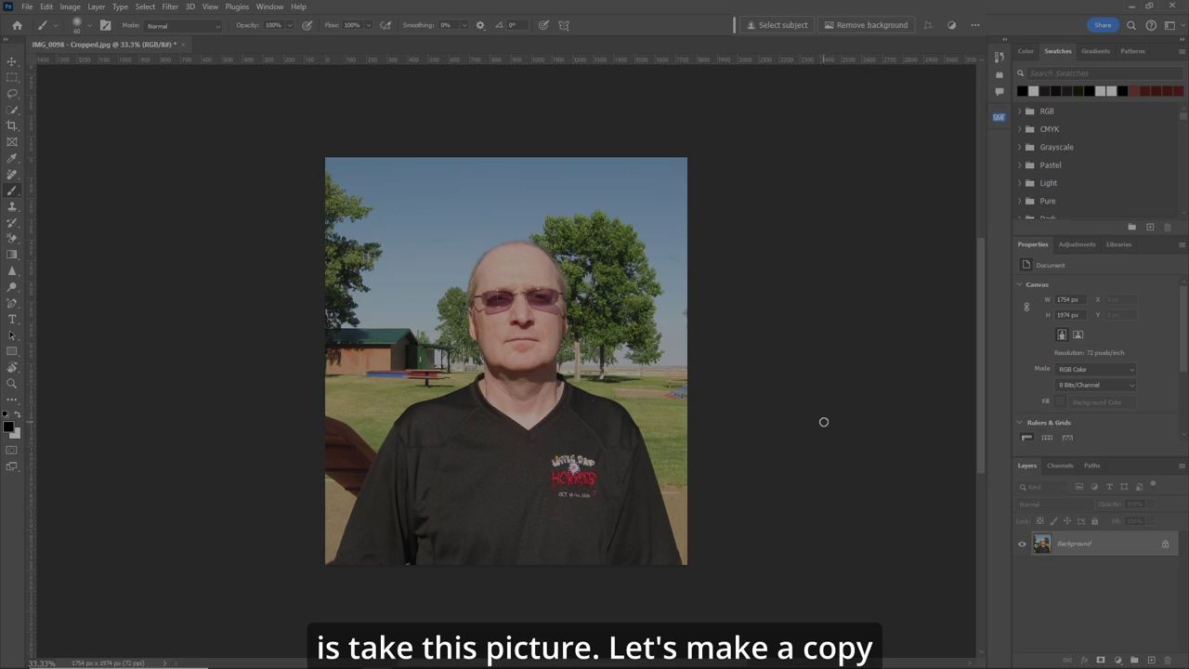
Duplicate the portrait to Layer 1 and open that copy in the Camera Raw filter.
{"action": "key", "text": "ctrl+j"}
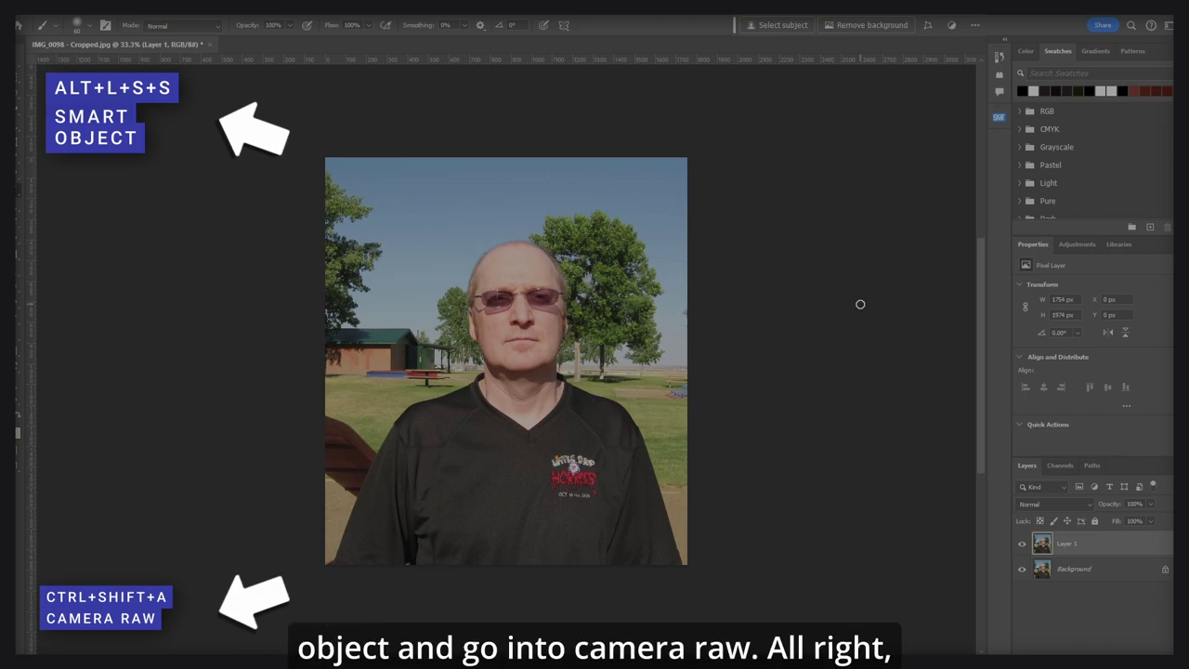
{"action": "key", "text": "ctrl+shift+a"}
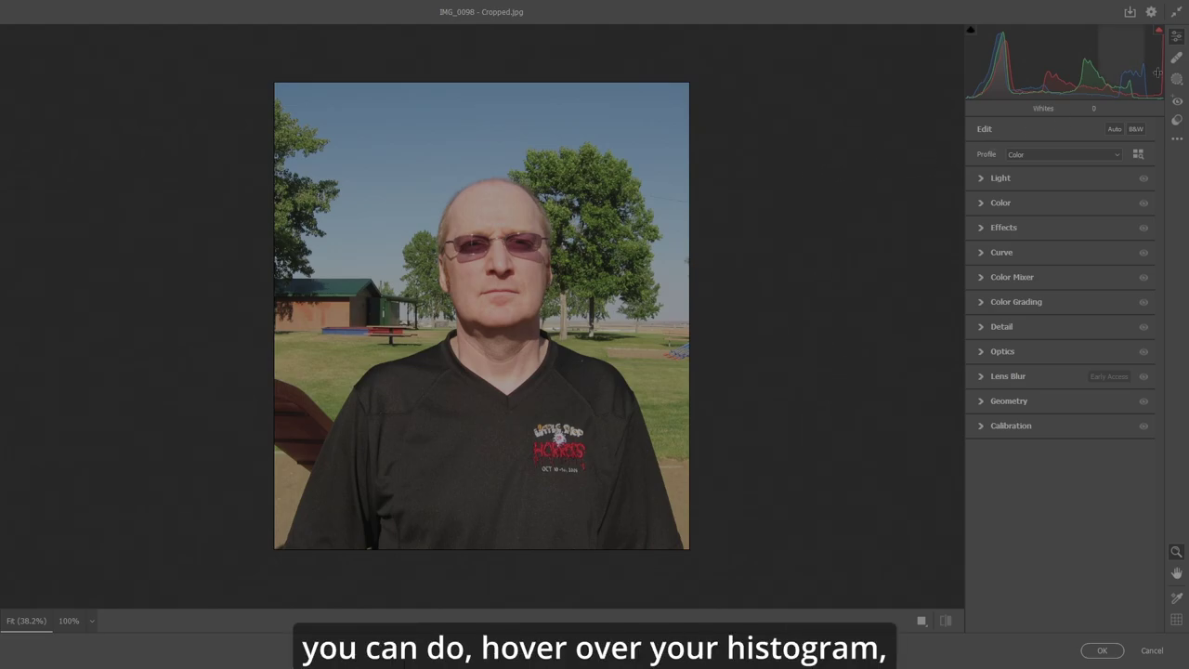
Turn on the histogram's highlight clipping warning.
{"action": "mouse_move", "coordinate": [1081, 44]}
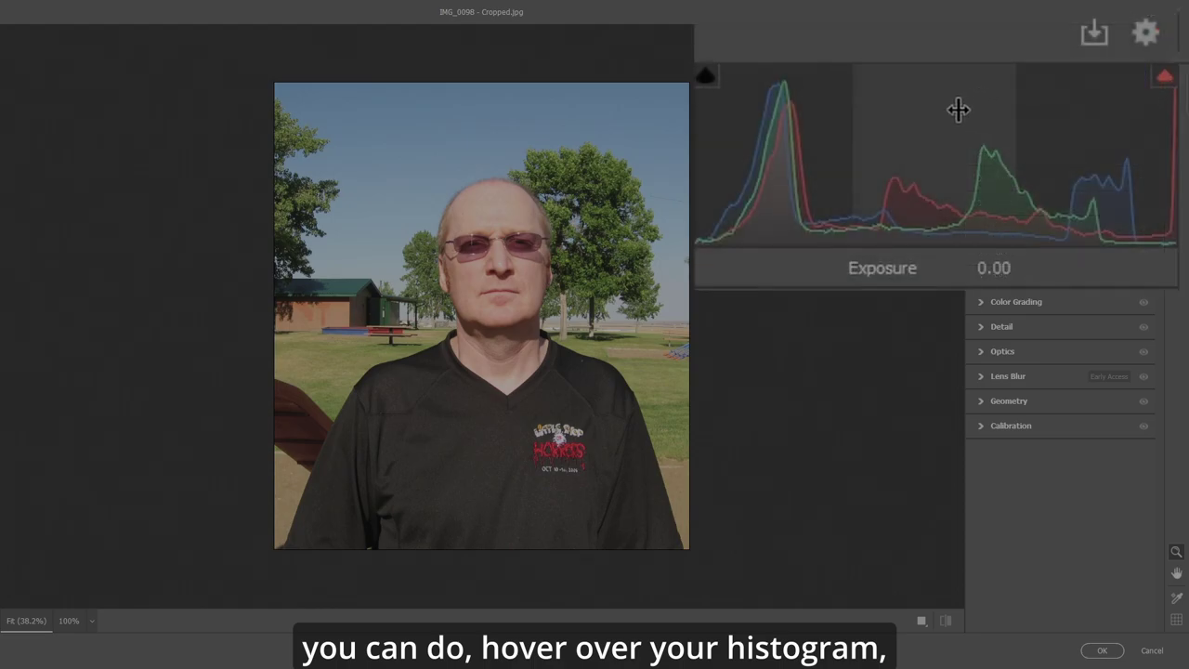
{"action": "right_click", "coordinate": [977, 99]}
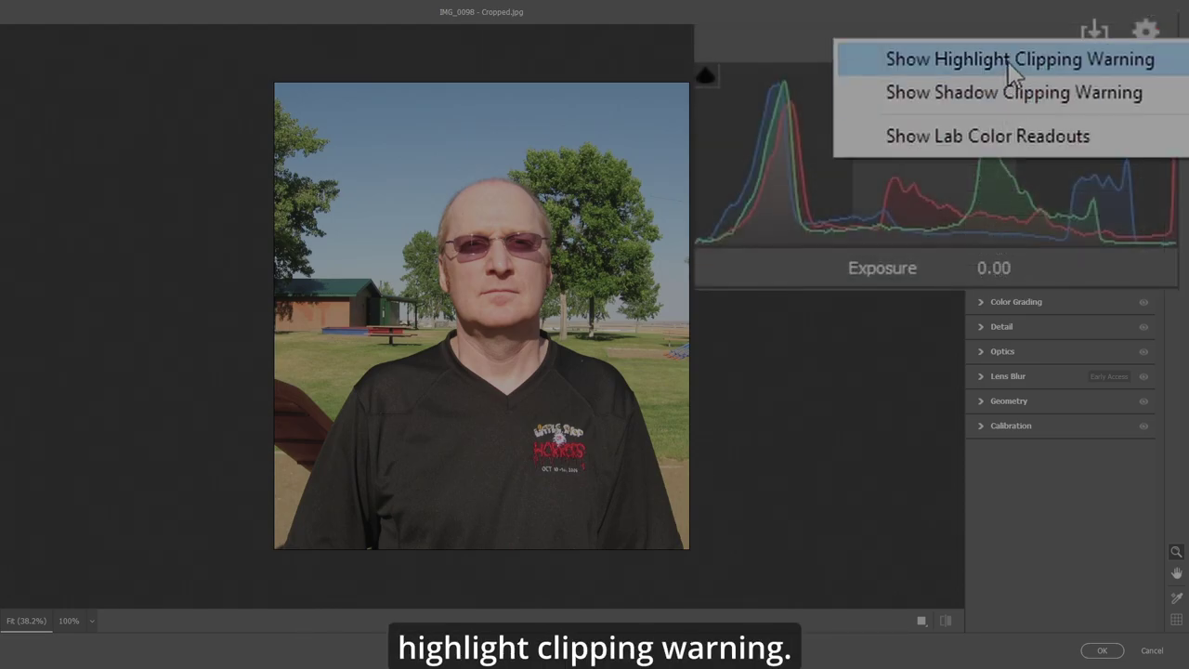
{"action": "left_click", "coordinate": [1001, 60]}
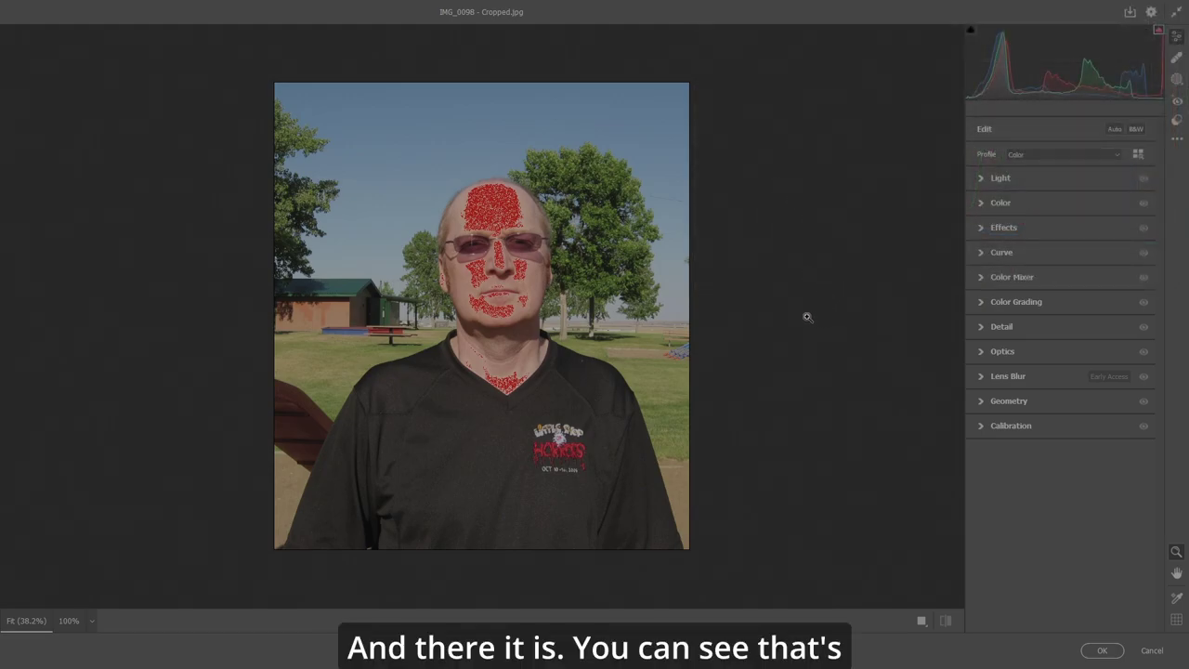
Lower Highlights to -5 so the red clipping dots on the face disappear.
{"action": "left_click", "coordinate": [983, 179]}
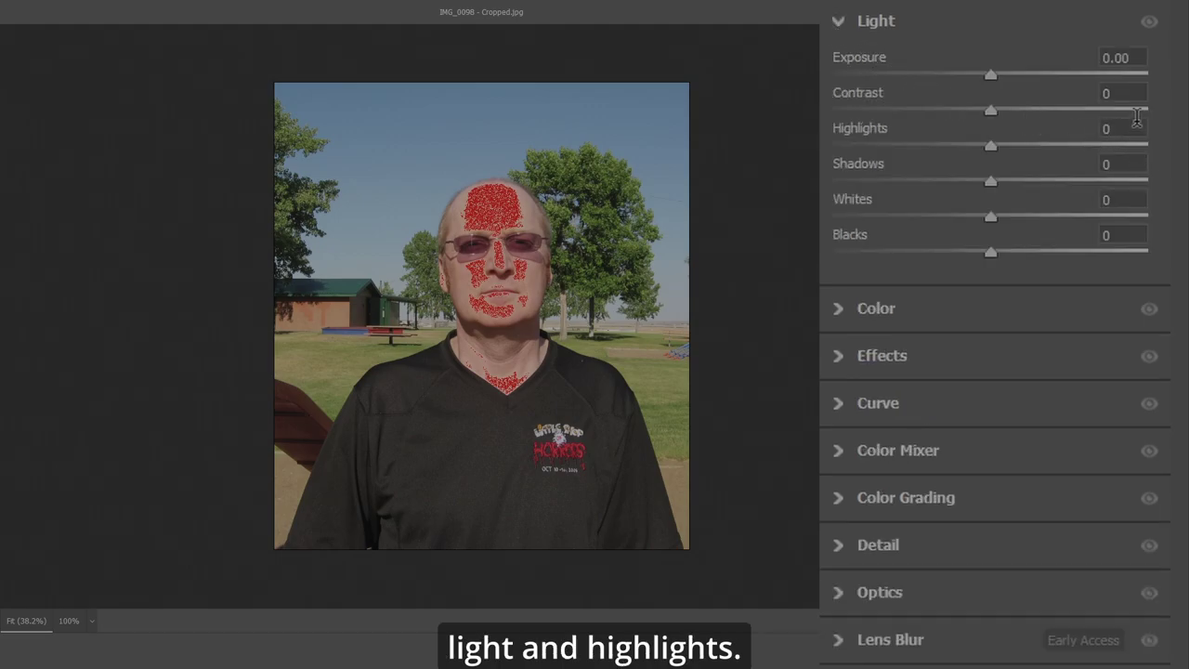
{"action": "left_click", "coordinate": [1134, 128]}
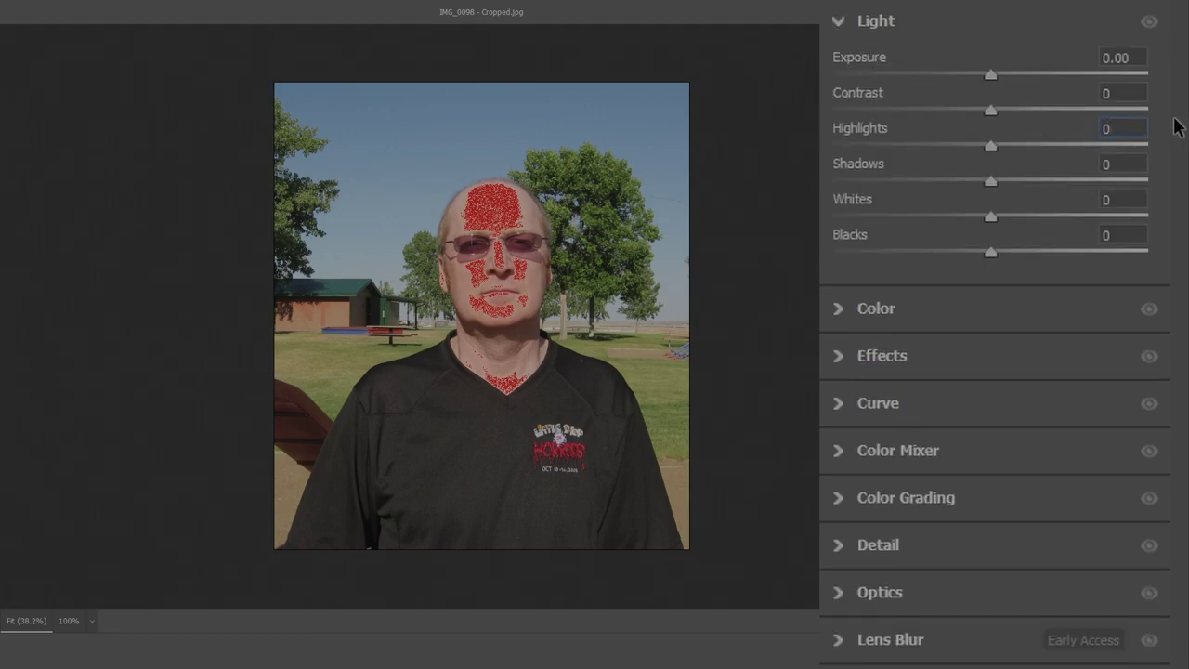
{"action": "key", "text": "Down"}
{"action": "key", "text": "Down"}
{"action": "key", "text": "Down"}
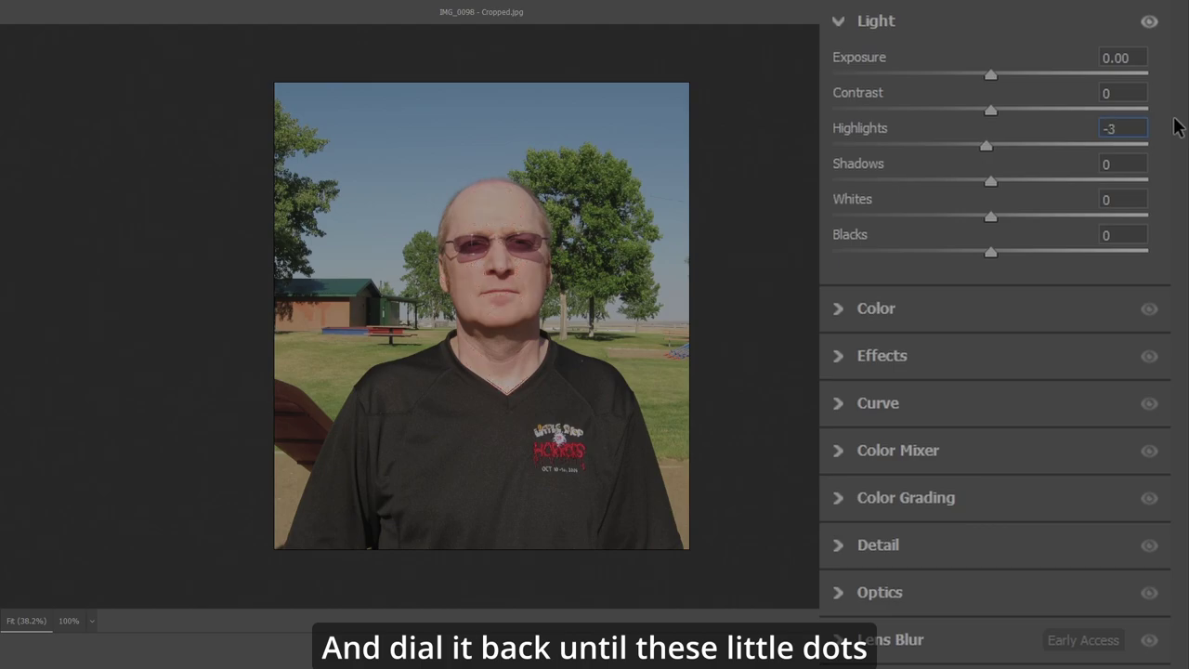
{"action": "key", "text": "Down"}
{"action": "key", "text": "Down"}
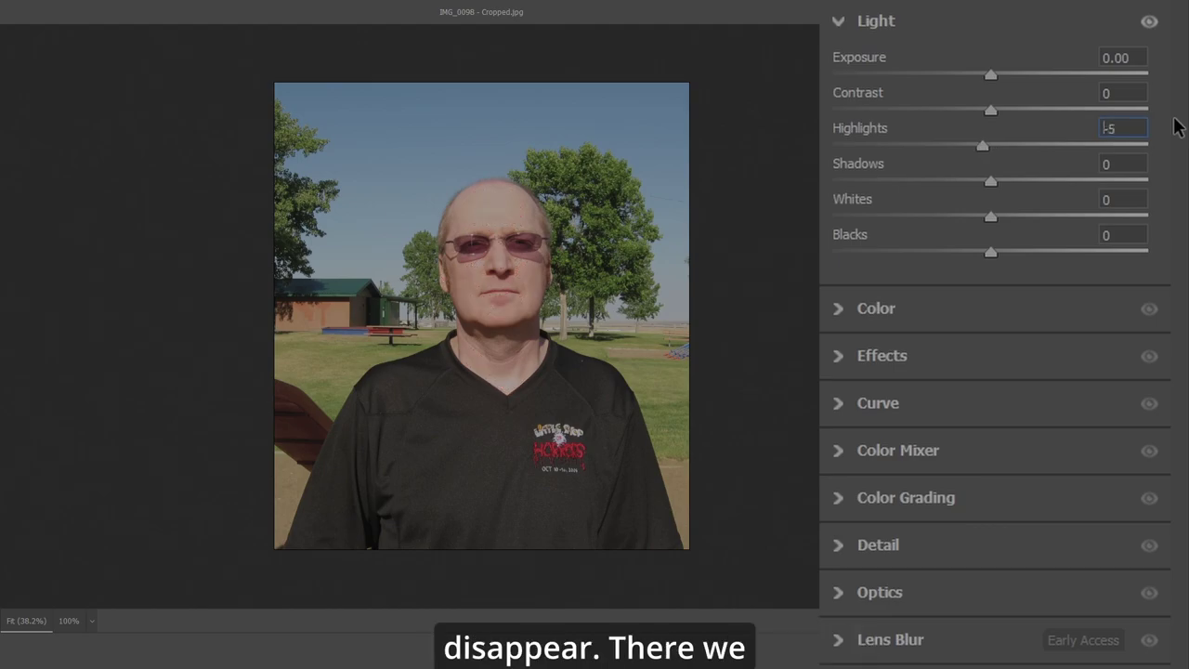
{"action": "left_click", "coordinate": [984, 179]}
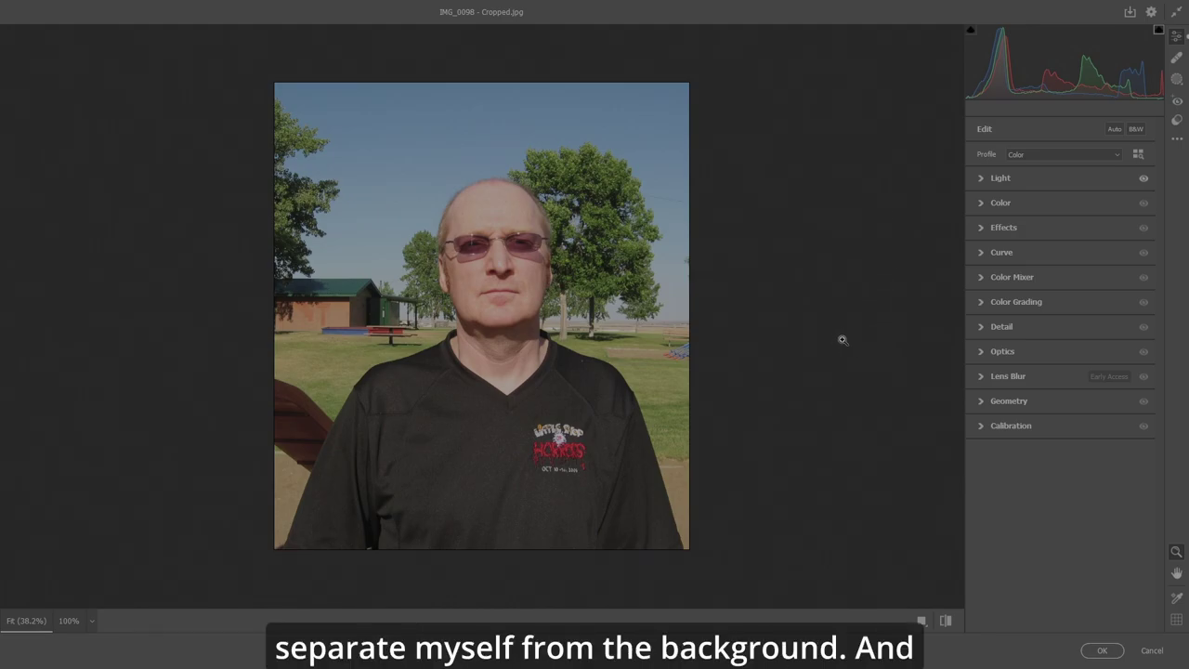
Apply Lens Blur at amount 50 and turn on Visualize Depth to see the depth map.
{"action": "left_click", "coordinate": [982, 377]}
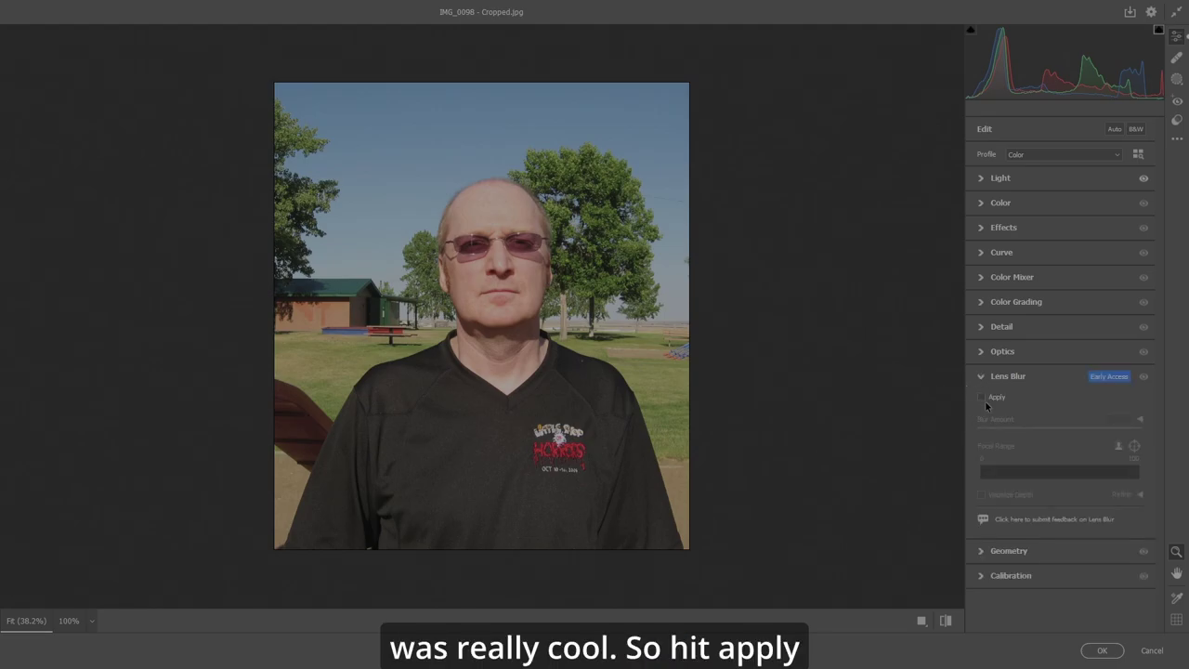
{"action": "left_click", "coordinate": [982, 399]}
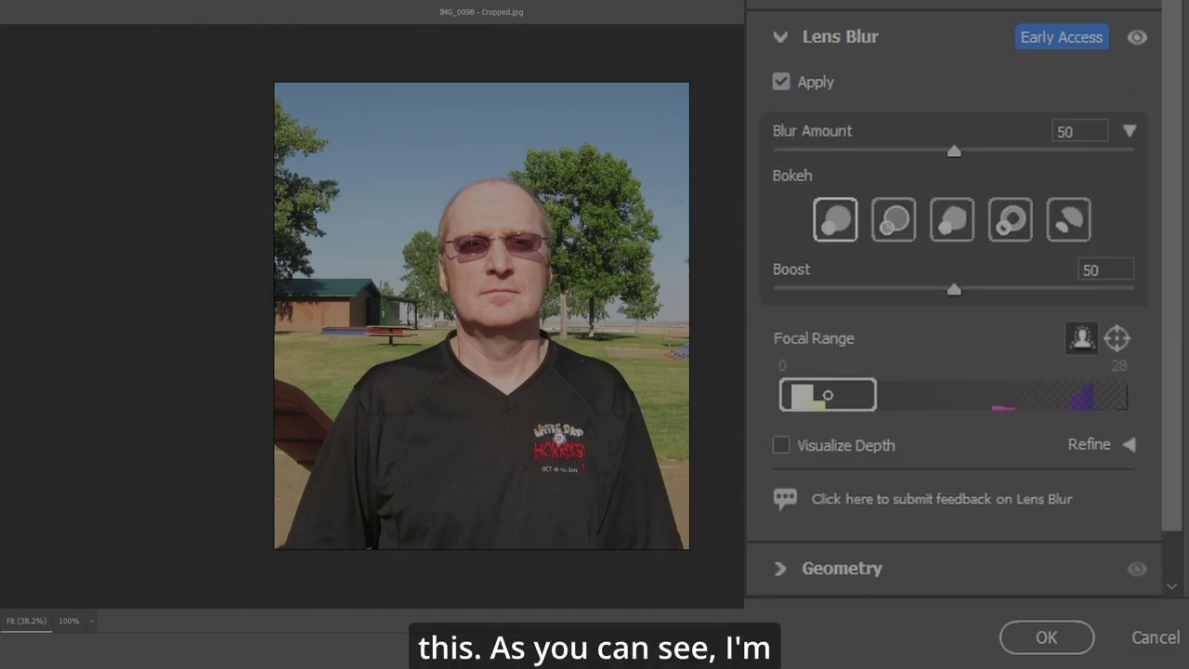
{"action": "left_click", "coordinate": [781, 445]}
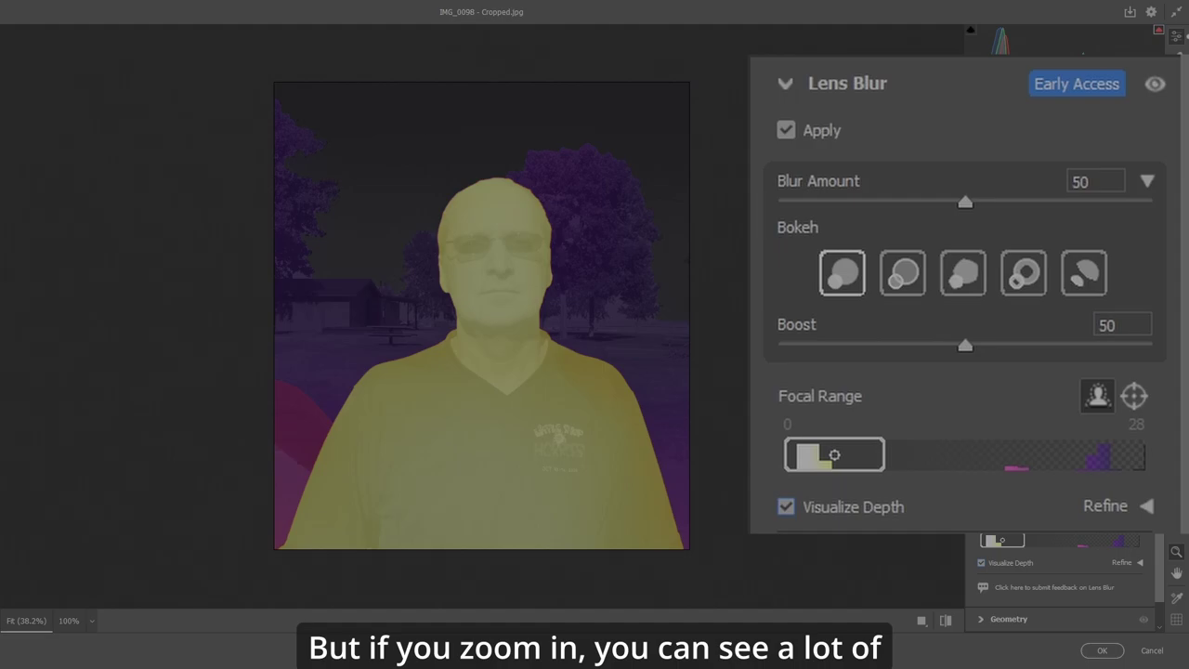
At 100% zoom, paint focus along the head's top edge with the Focus brush, then pick the Blur brush.
{"action": "key", "text": "ctrl+alt+0"}
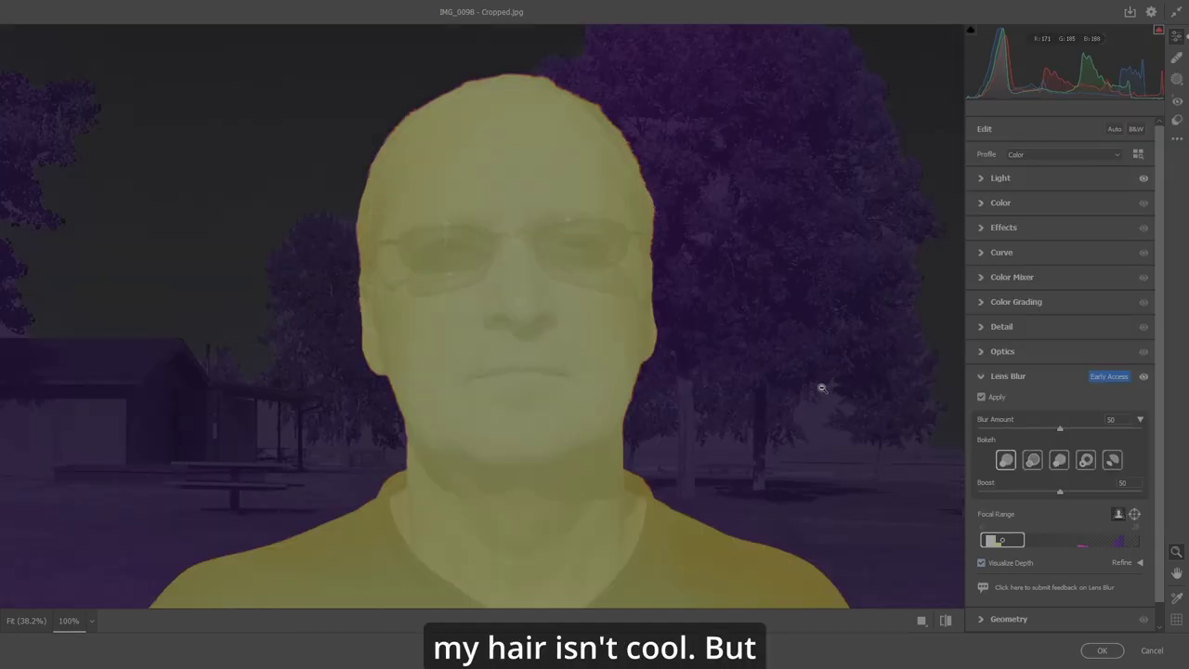
{"action": "left_click", "coordinate": [984, 564]}
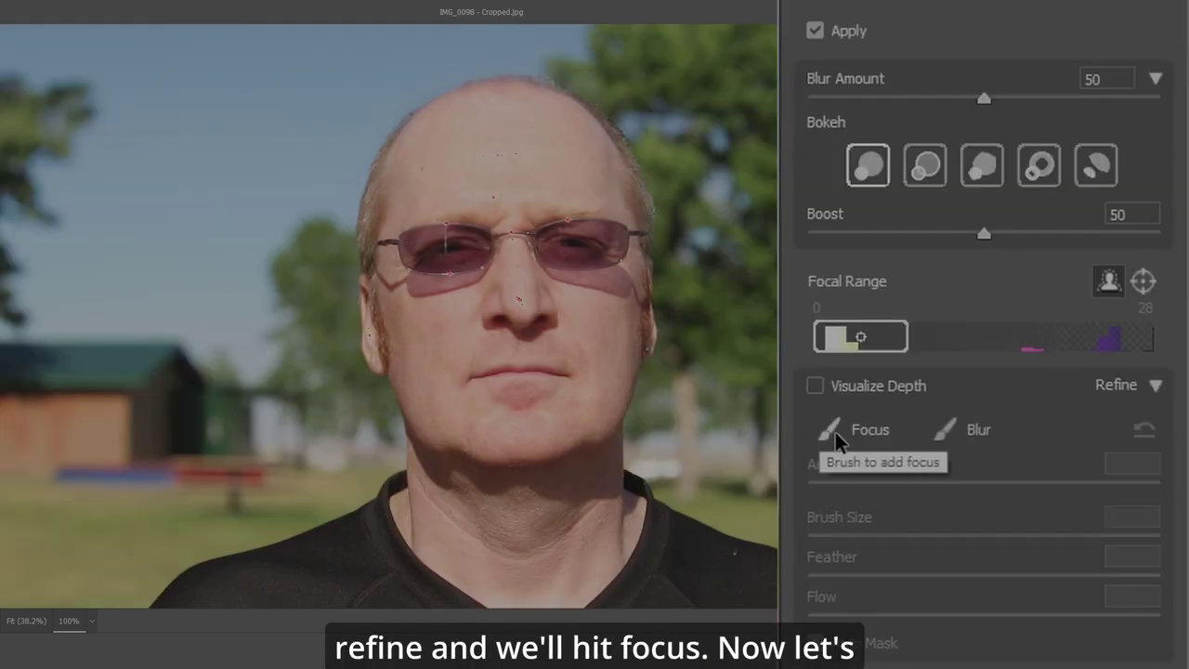
{"action": "left_click", "coordinate": [836, 430]}
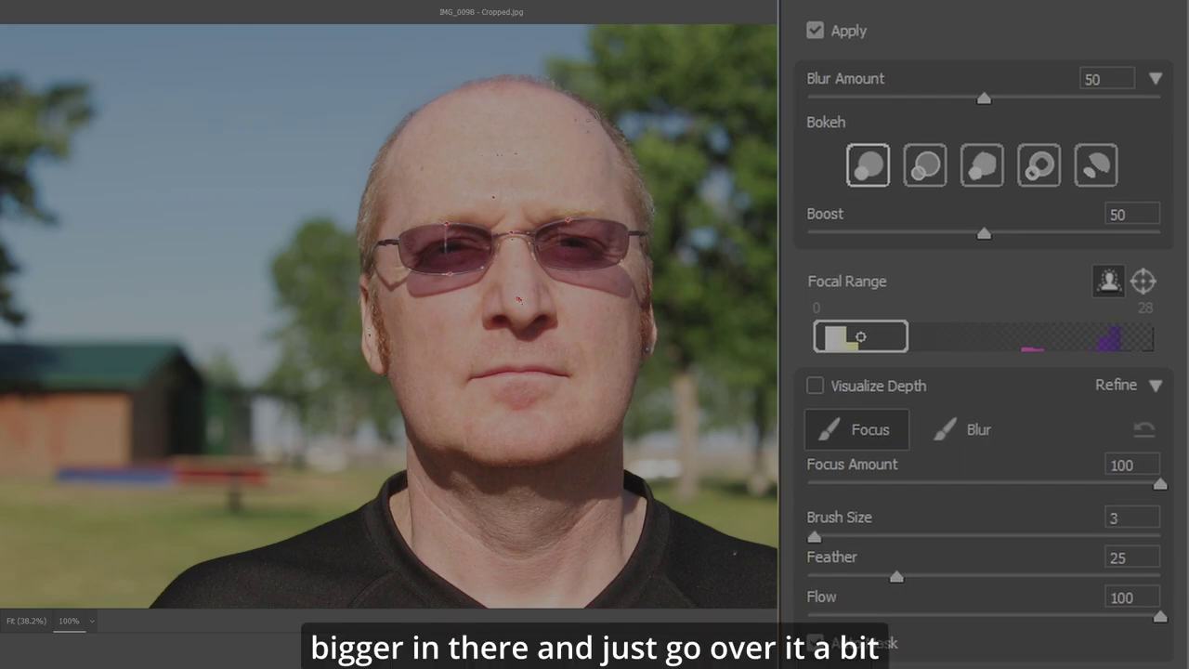
{"action": "left_click_drag", "start_coordinate": [596, 114], "coordinate": [528, 77]}
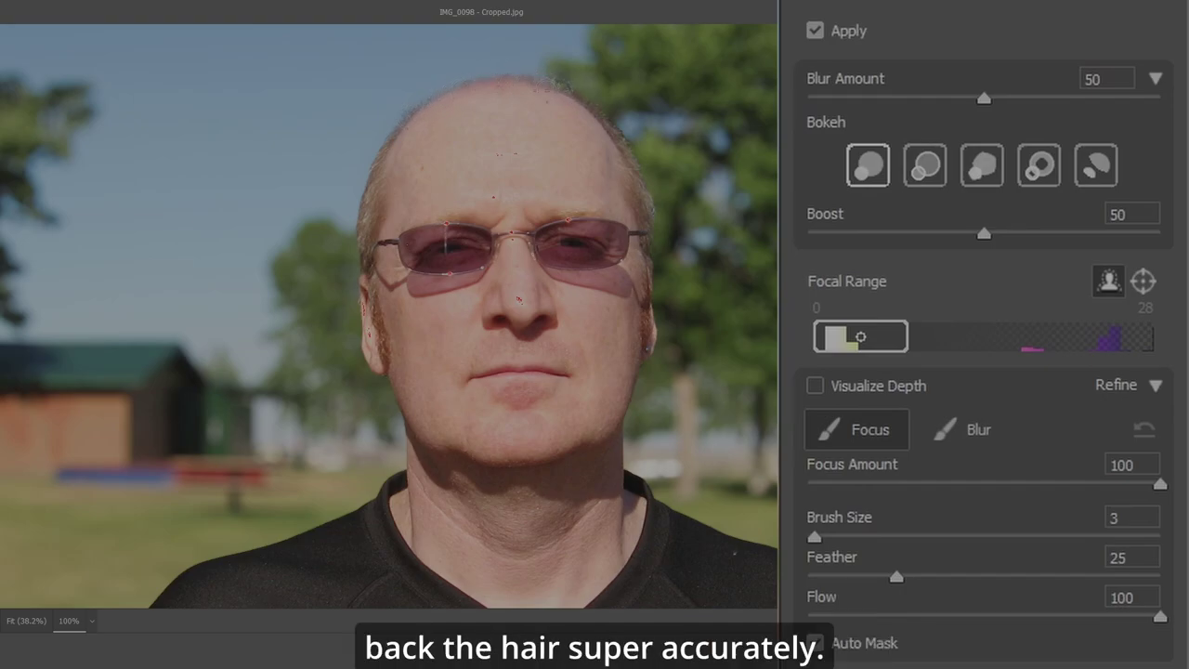
{"action": "left_click", "coordinate": [637, 315]}
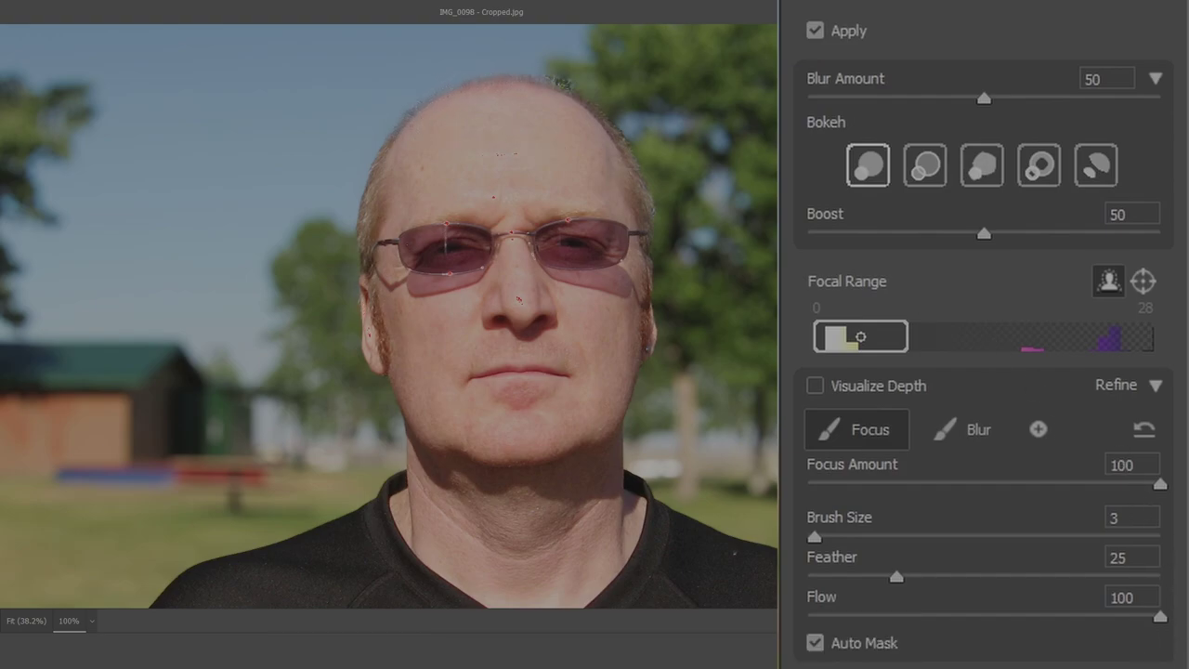
{"action": "left_click", "coordinate": [977, 435]}
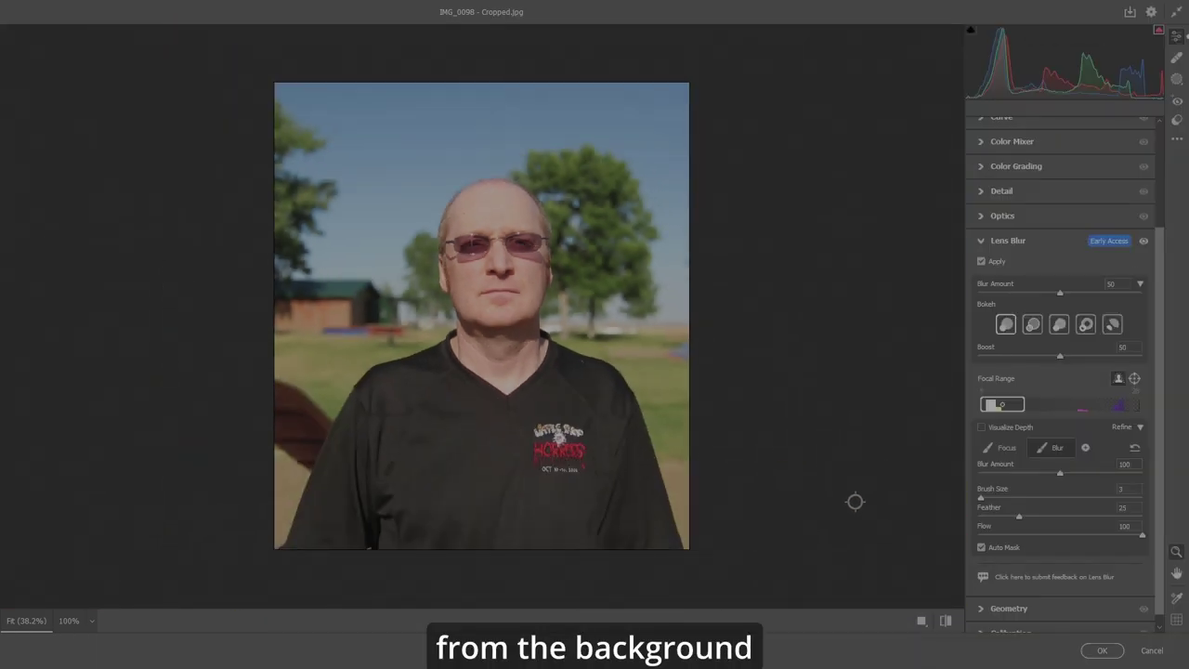
Try the Bubble bokeh, settle on 5-Blade, and bring up the Masking options.
{"action": "scroll", "coordinate": [1165, 482], "scroll_direction": "down", "scroll_amount": 1}
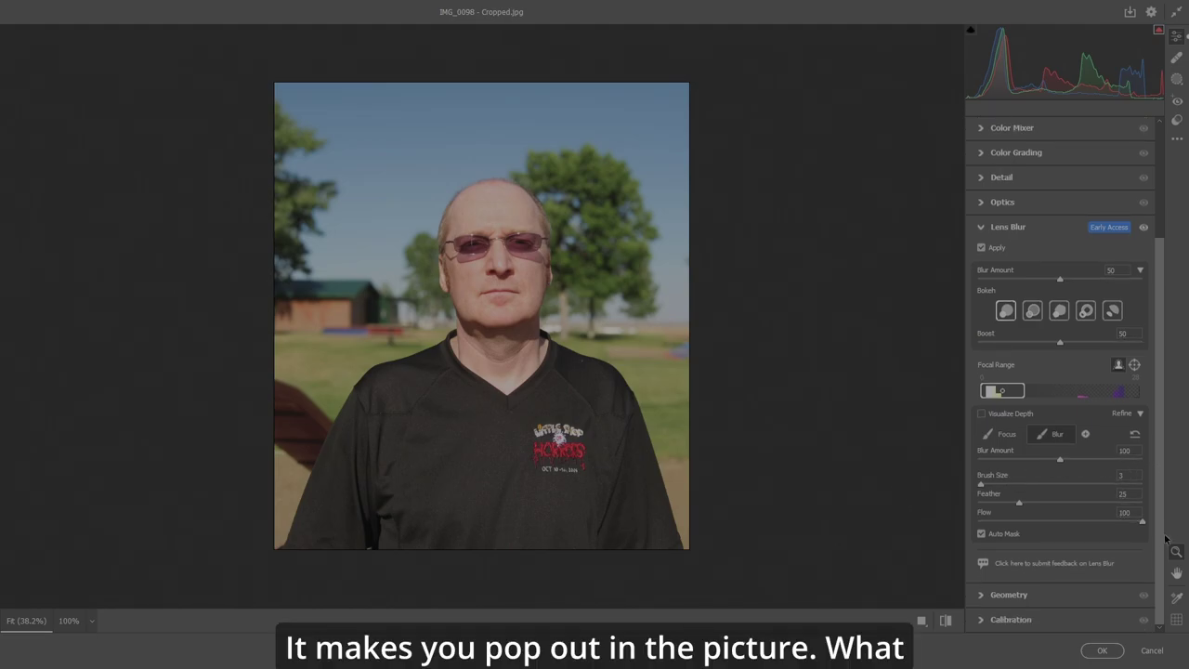
{"action": "scroll", "coordinate": [1157, 493], "scroll_direction": "up", "scroll_amount": 5}
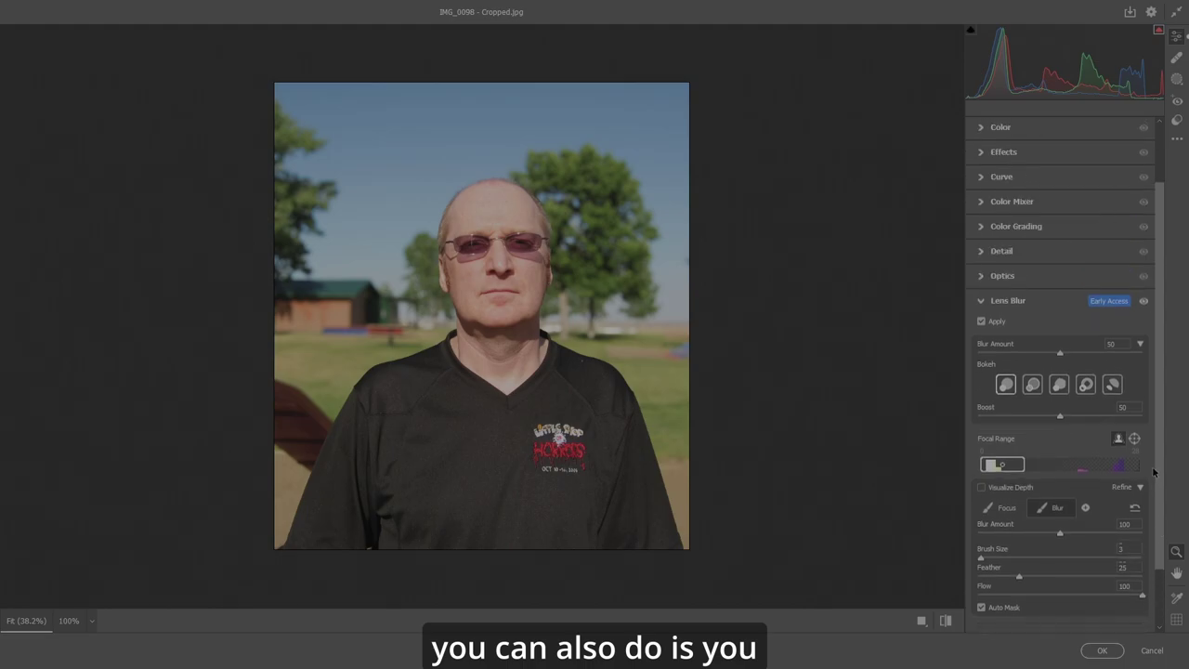
{"action": "scroll", "coordinate": [1155, 473], "scroll_direction": "up", "scroll_amount": 5}
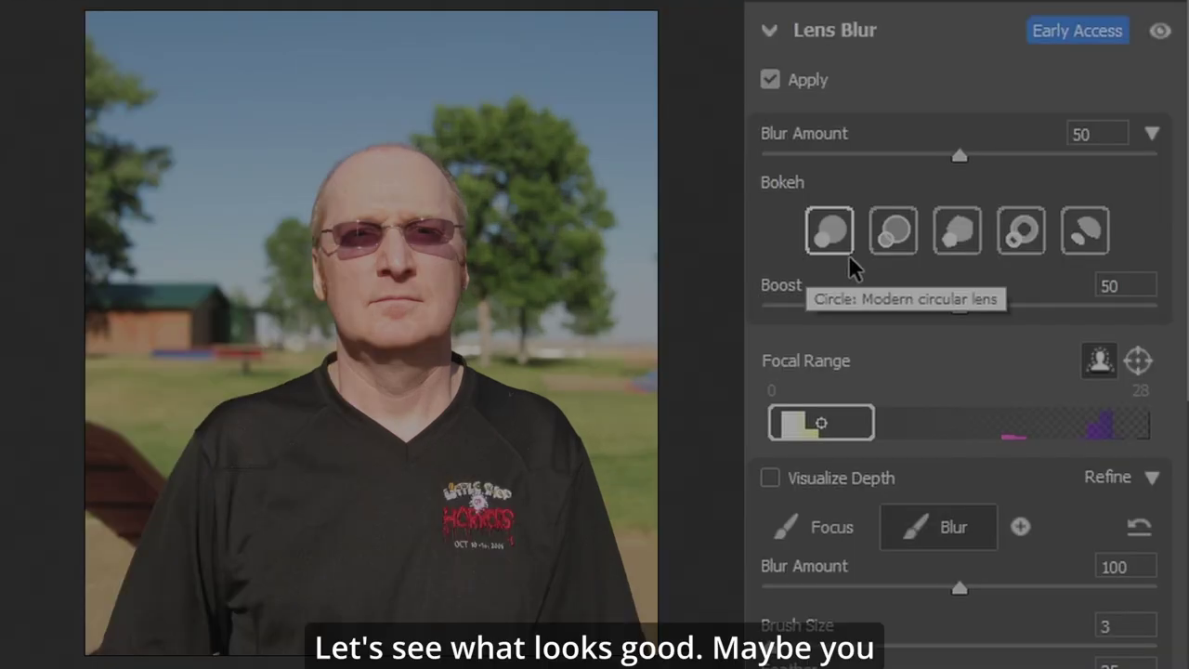
{"action": "left_click", "coordinate": [895, 233]}
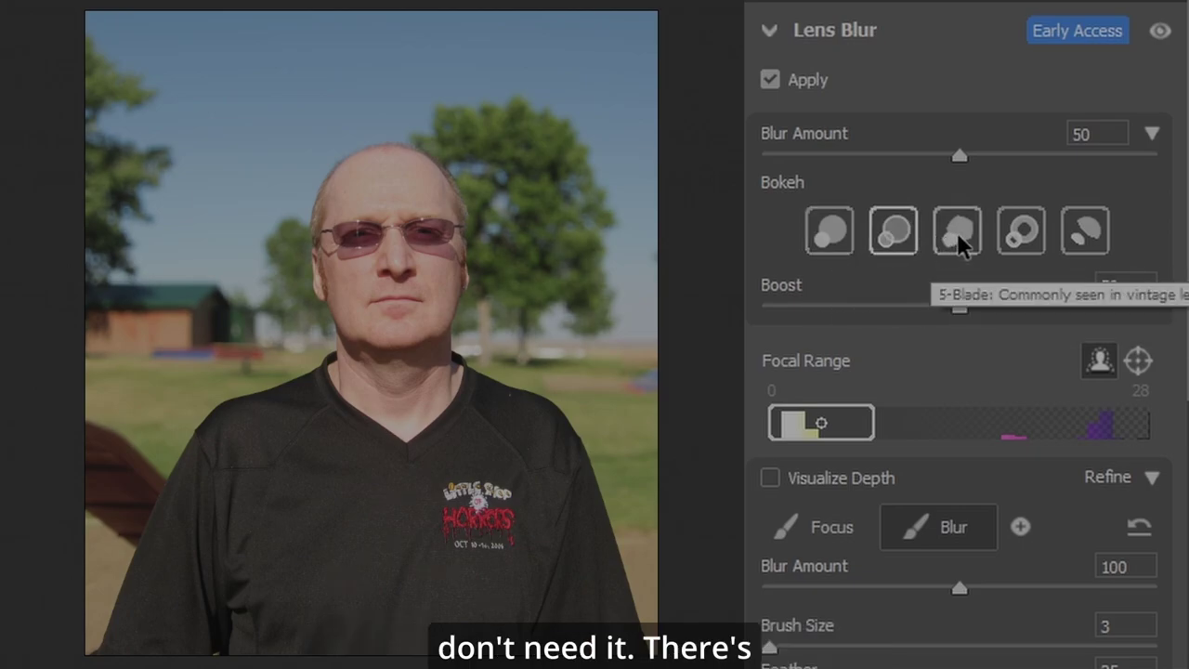
{"action": "left_click", "coordinate": [955, 240]}
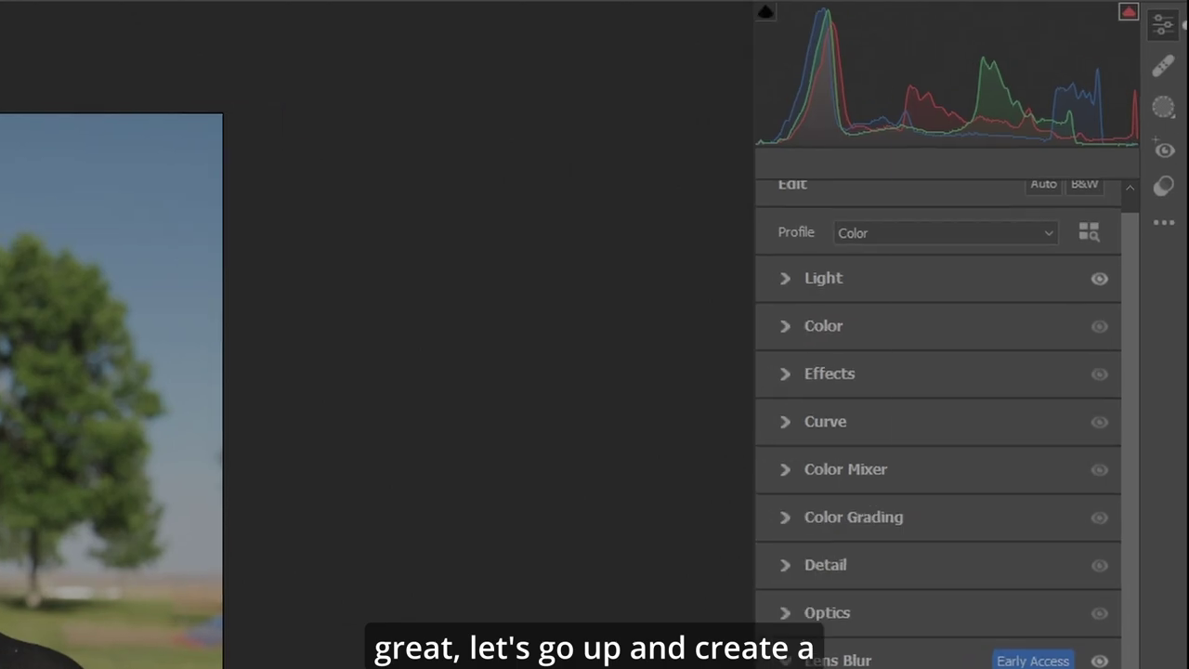
{"action": "left_click", "coordinate": [1163, 186]}
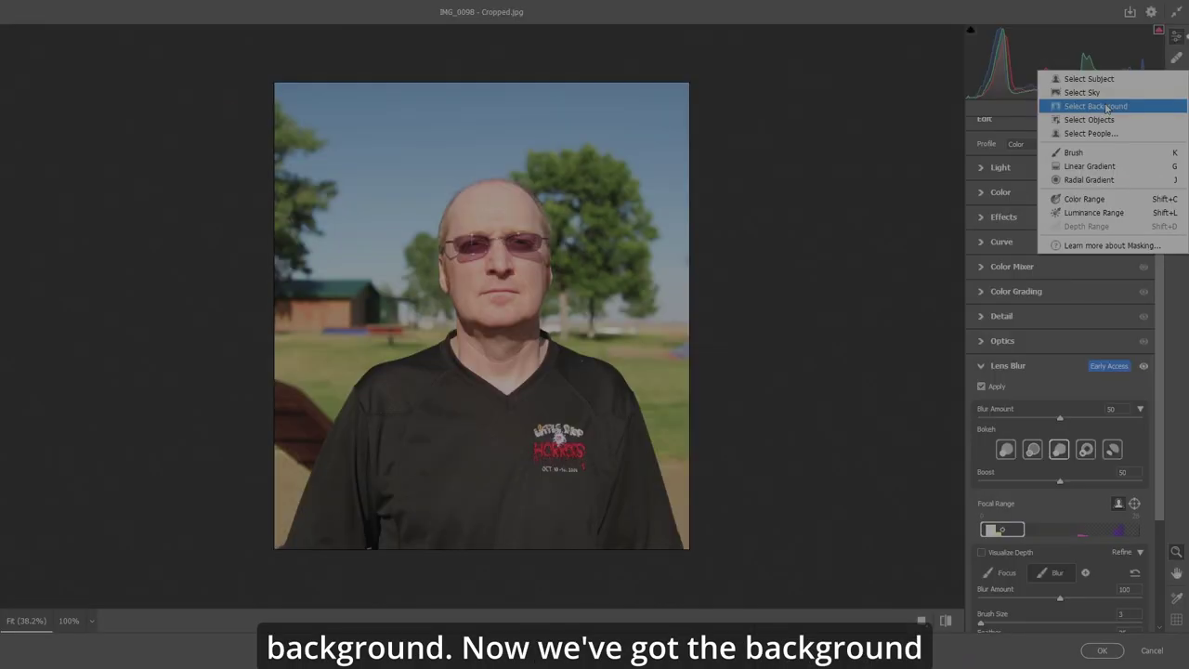
Mask the background and darken it with Highlights -52, Shadows -52 and Exposure -0.05.
{"action": "left_click", "coordinate": [1107, 106]}
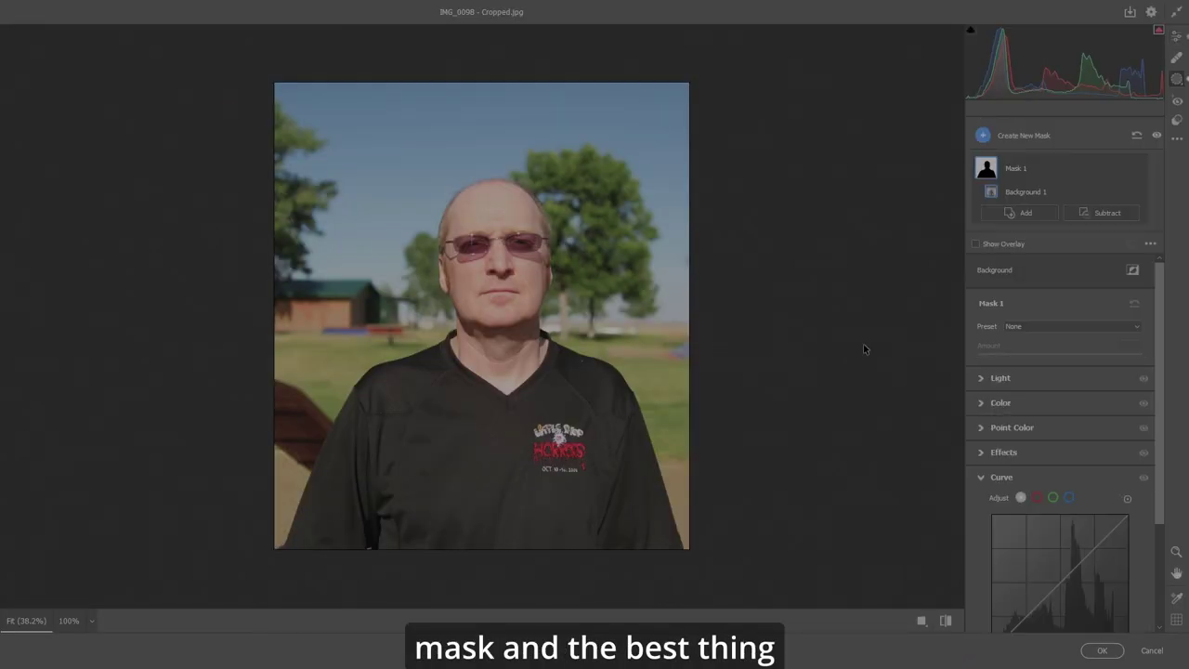
{"action": "left_click", "coordinate": [1025, 475]}
{"action": "left_click", "coordinate": [993, 375]}
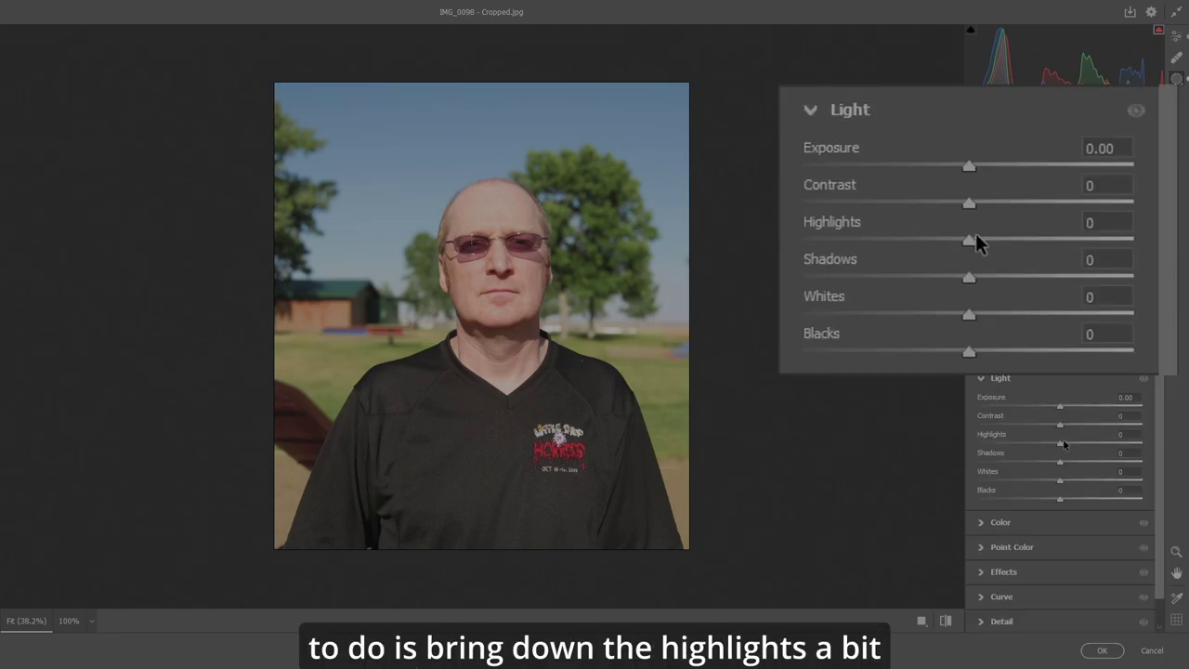
{"action": "left_click_drag", "start_coordinate": [1064, 446], "coordinate": [1028, 445]}
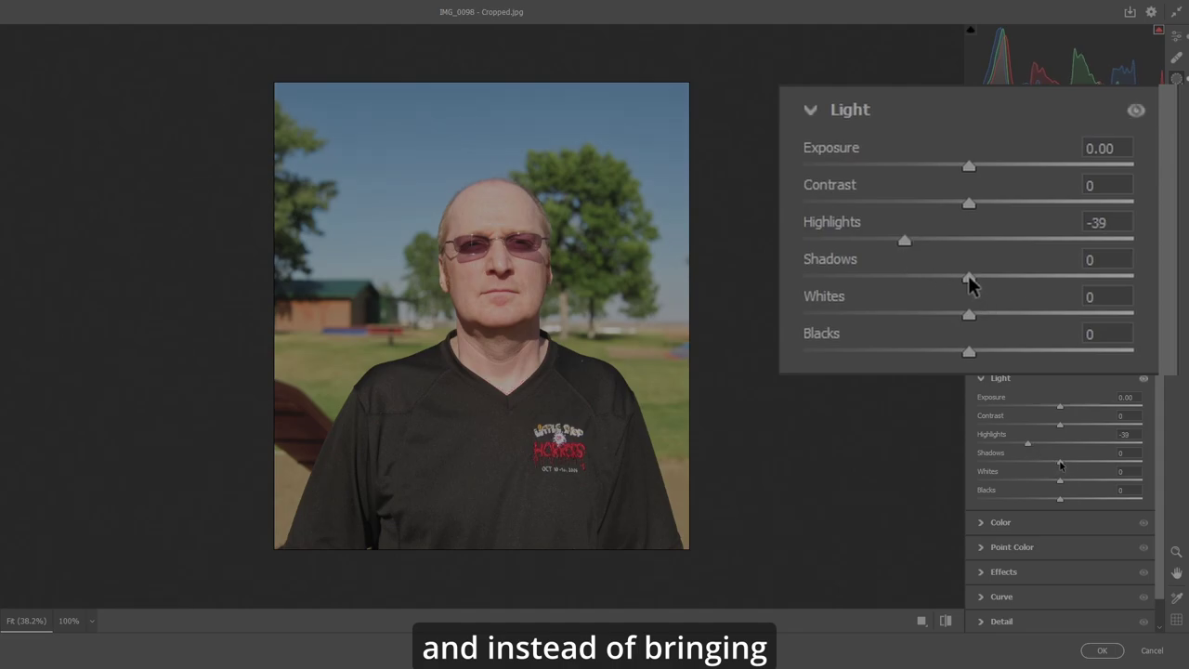
{"action": "left_click_drag", "start_coordinate": [1060, 464], "coordinate": [1017, 470]}
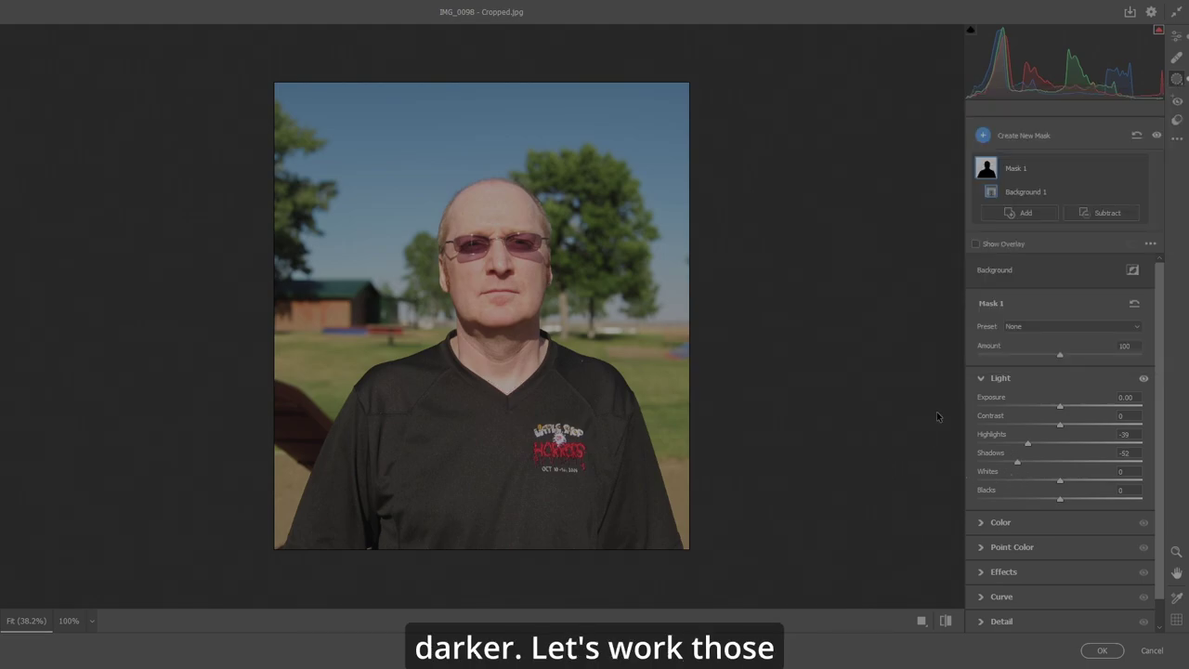
{"action": "left_click_drag", "start_coordinate": [1027, 443], "coordinate": [1018, 444]}
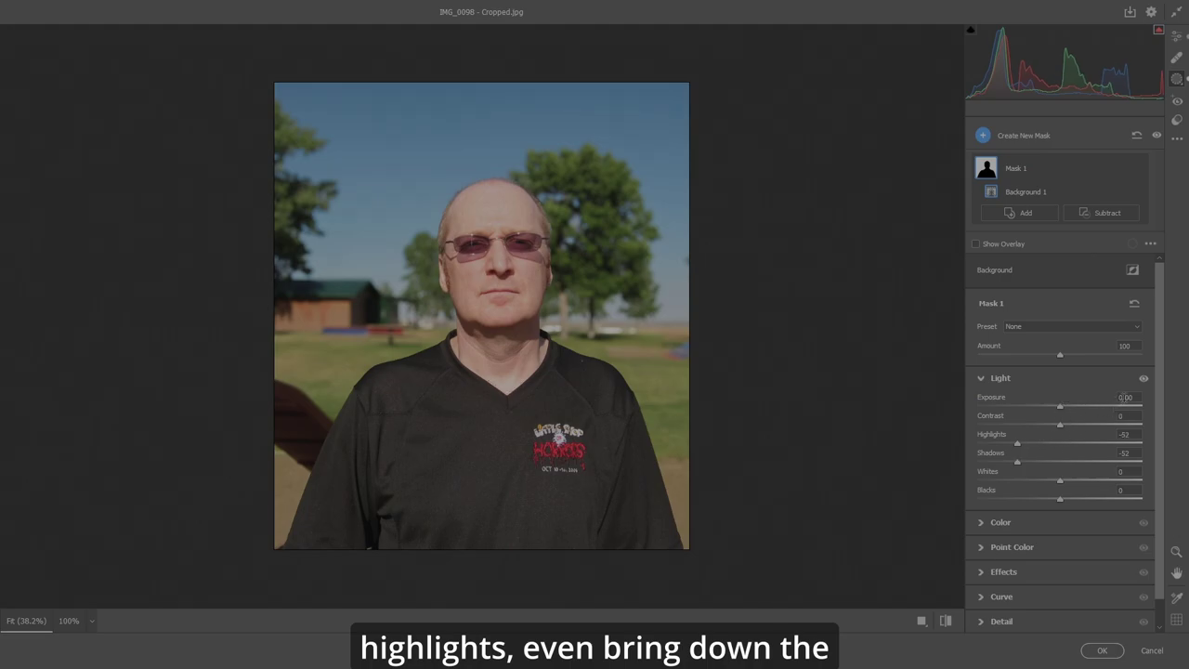
{"action": "left_click", "coordinate": [1058, 407]}
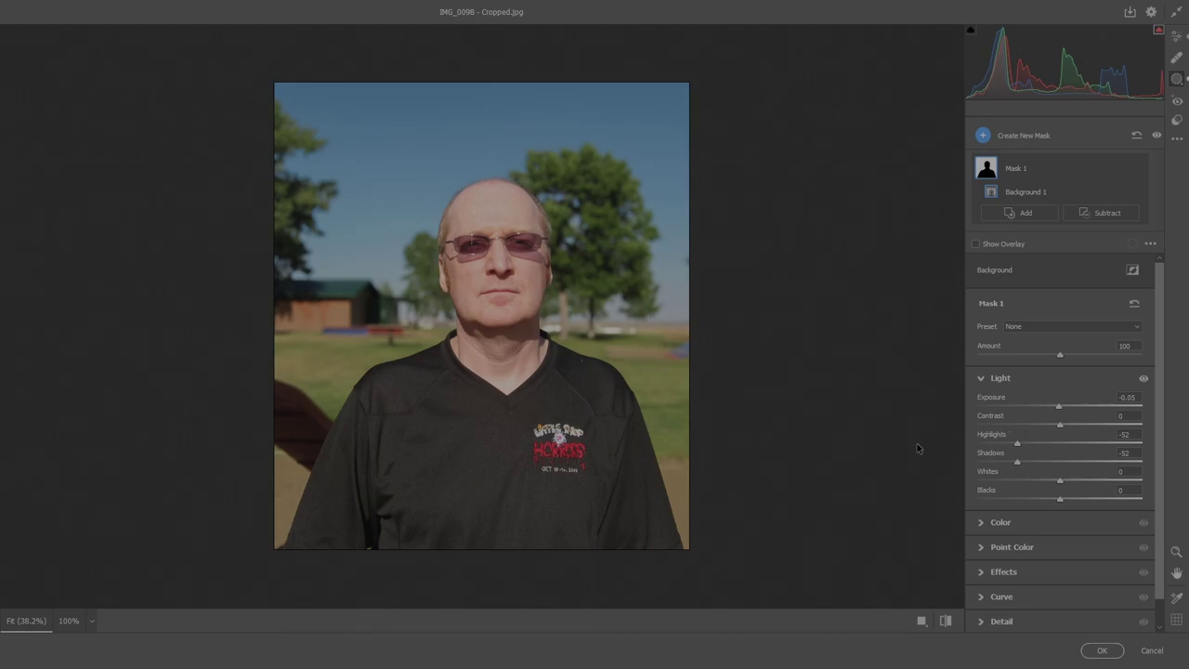
{"action": "left_click", "coordinate": [990, 380]}
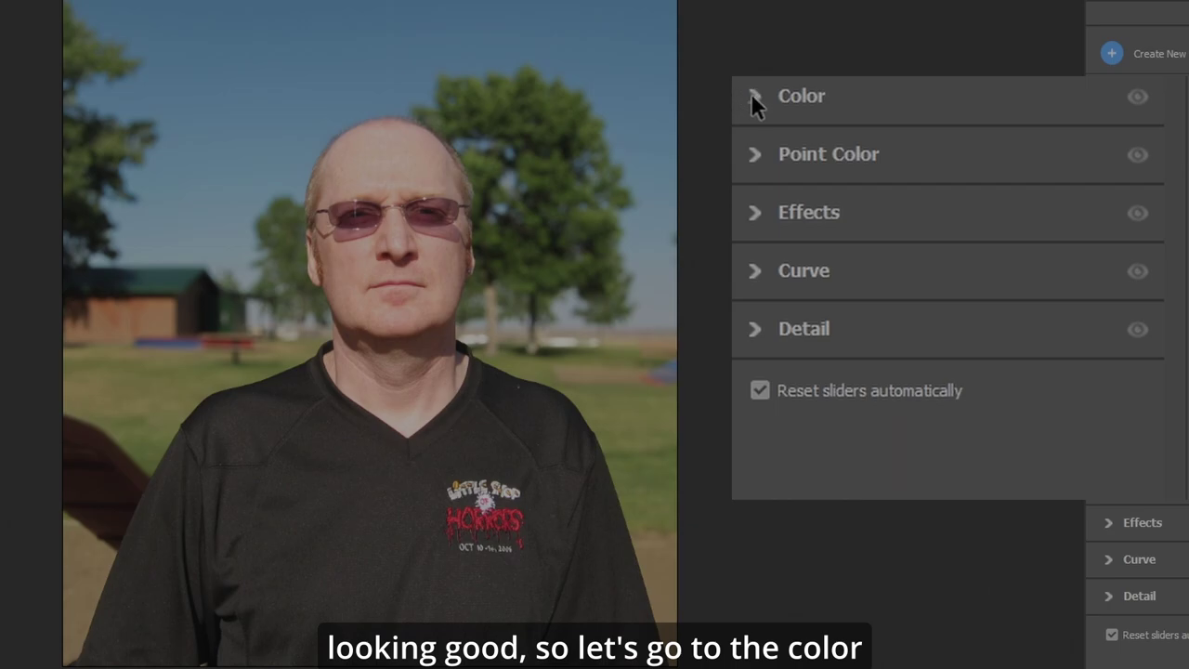
Set the background mask's Saturation to -33.
{"action": "left_click", "coordinate": [981, 402]}
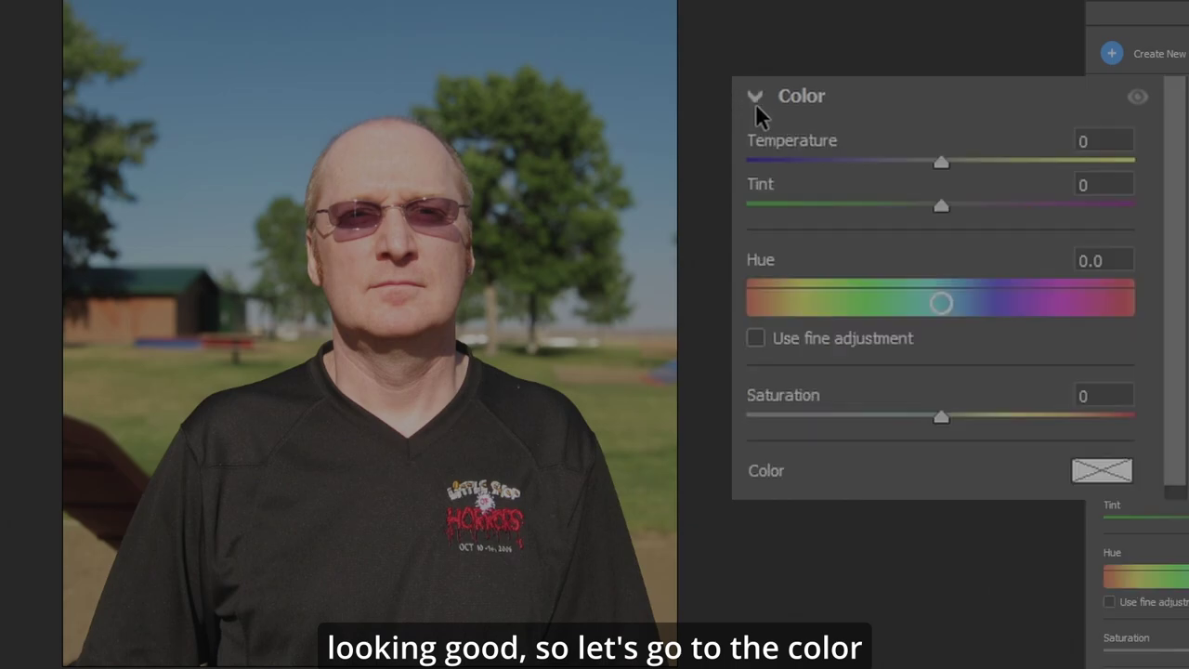
{"action": "scroll", "coordinate": [962, 330], "scroll_direction": "down", "scroll_amount": 3}
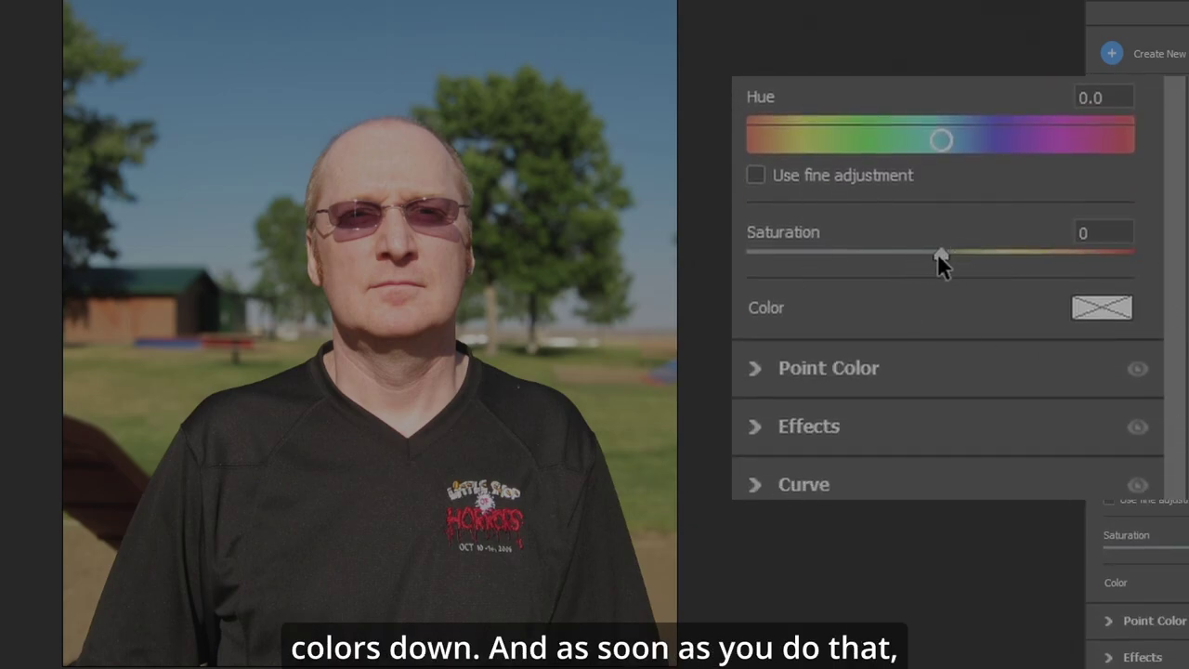
{"action": "left_click_drag", "start_coordinate": [936, 254], "coordinate": [870, 261]}
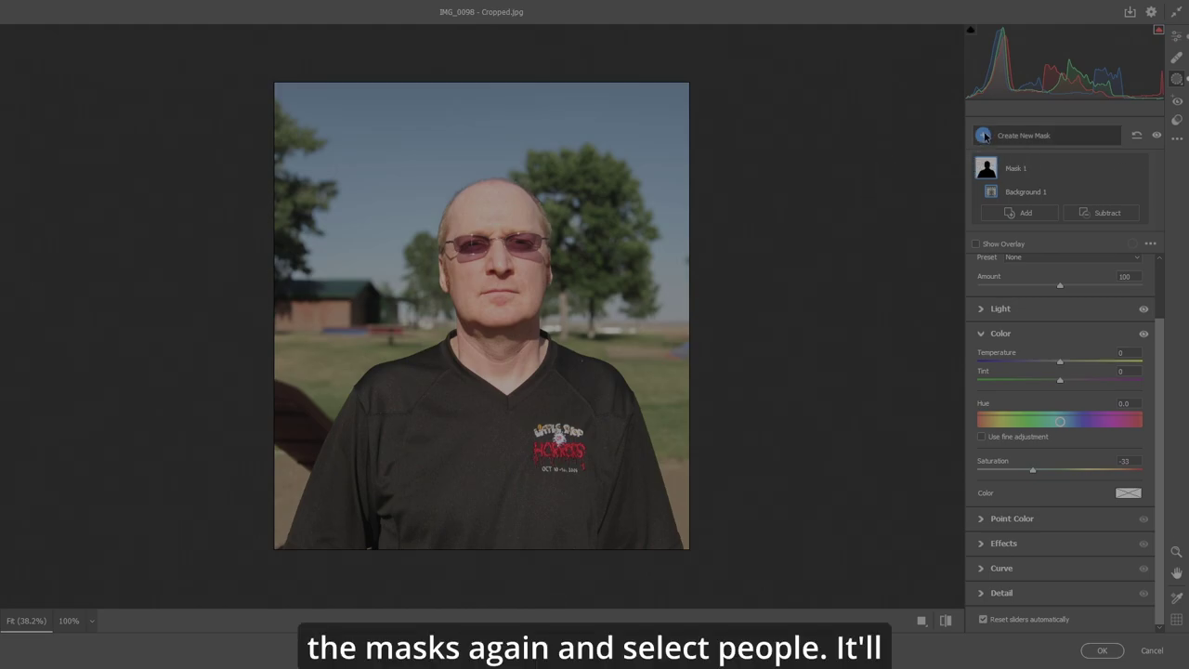
Create separate Select People masks for facial skin, body skin, eyebrows, lips, hair and clothes.
{"action": "left_click", "coordinate": [985, 136]}
{"action": "left_click", "coordinate": [1046, 195]}
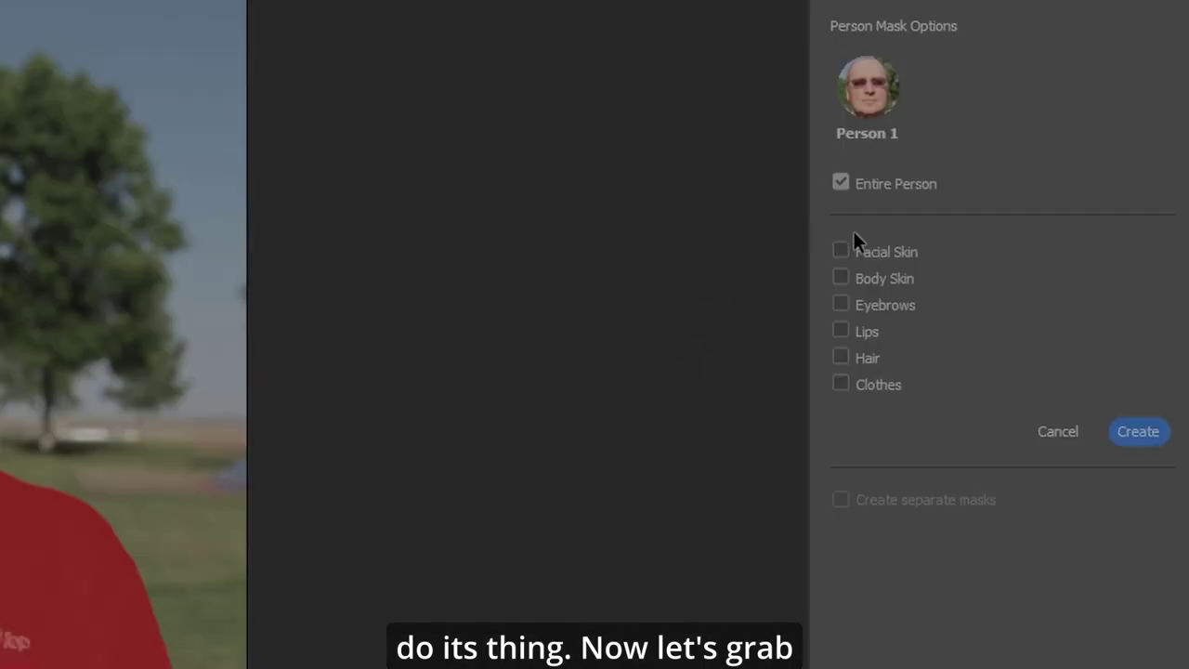
{"action": "left_click", "coordinate": [981, 243]}
{"action": "left_click", "coordinate": [844, 281]}
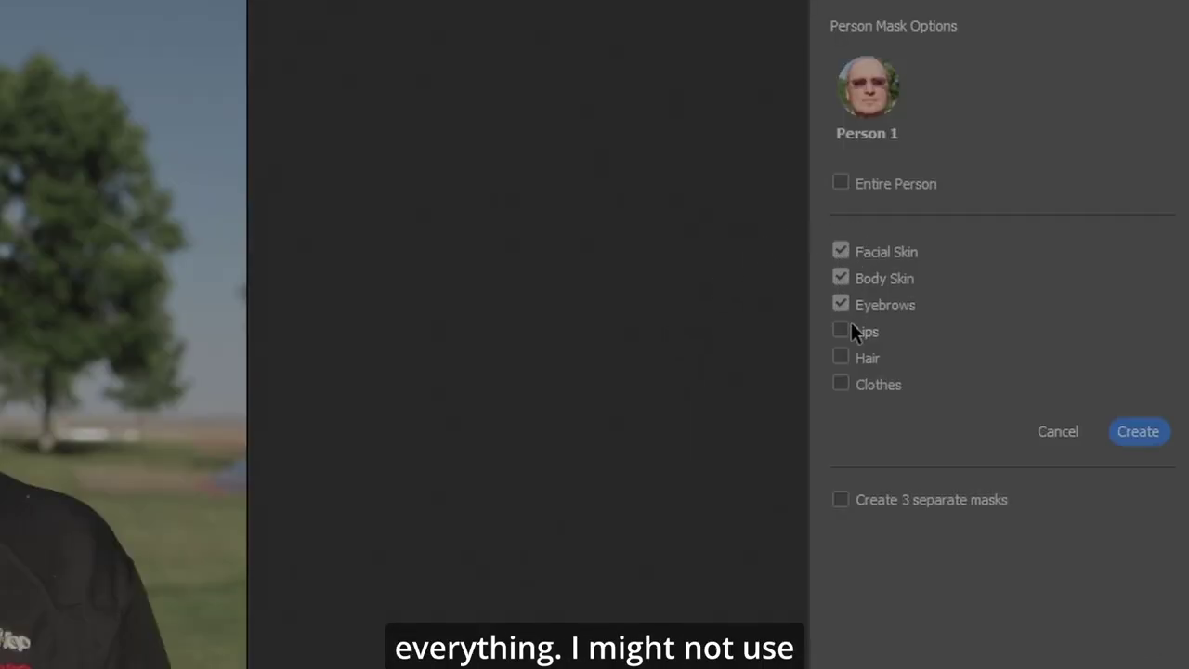
{"action": "left_click", "coordinate": [842, 333]}
{"action": "left_click", "coordinate": [841, 358]}
{"action": "left_click", "coordinate": [841, 383]}
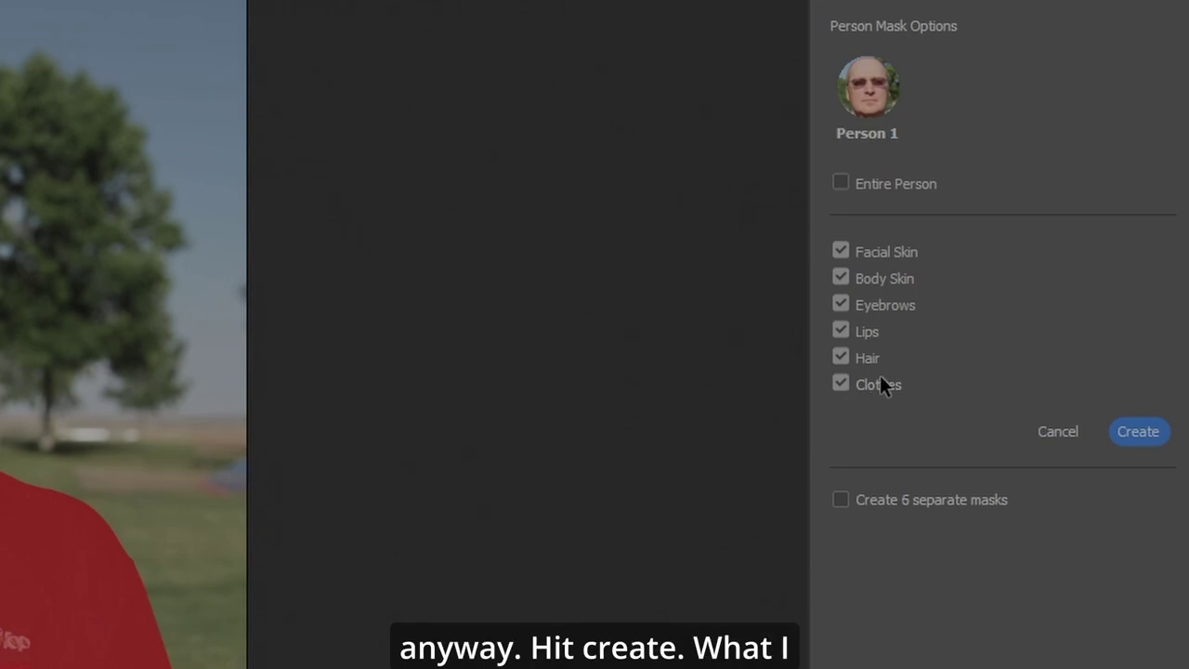
{"action": "left_click", "coordinate": [1154, 434]}
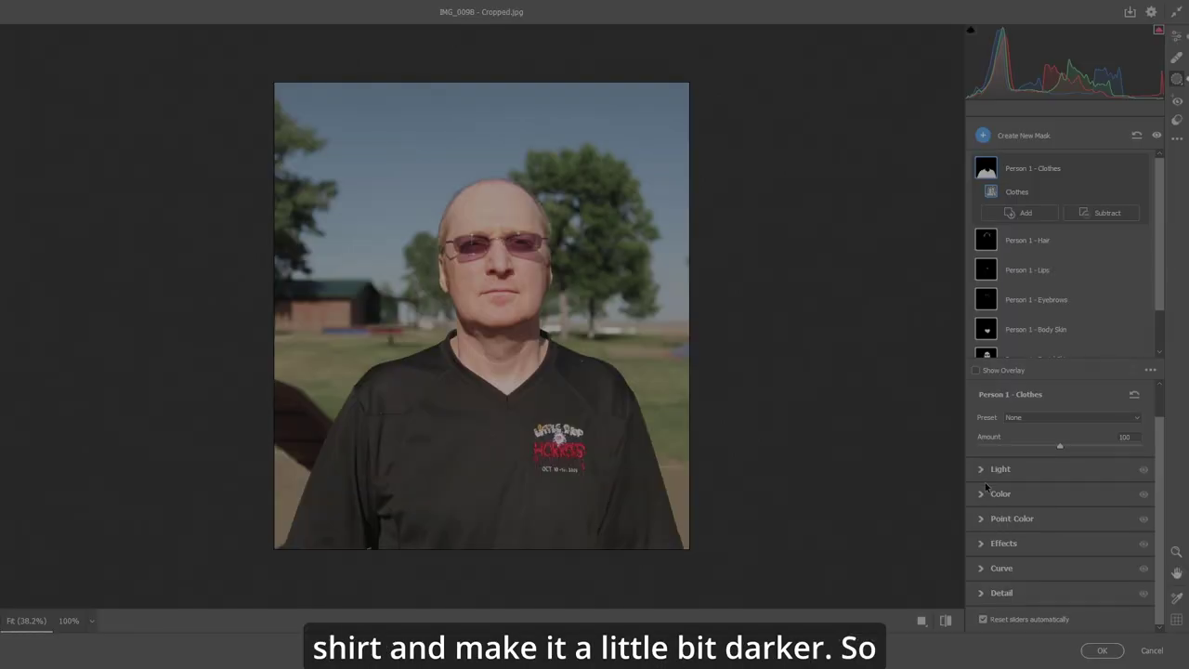
Lower Blacks to -12 in the Person 1 - Clothes mask.
{"action": "left_click", "coordinate": [981, 469]}
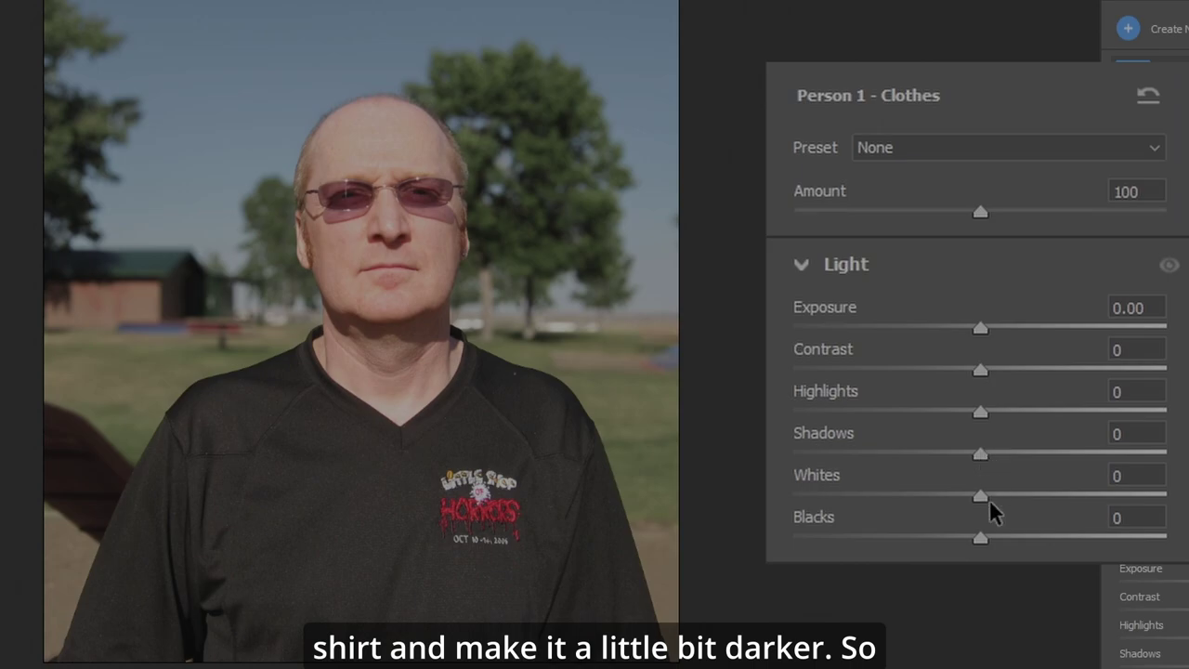
{"action": "left_click_drag", "start_coordinate": [983, 548], "coordinate": [958, 549]}
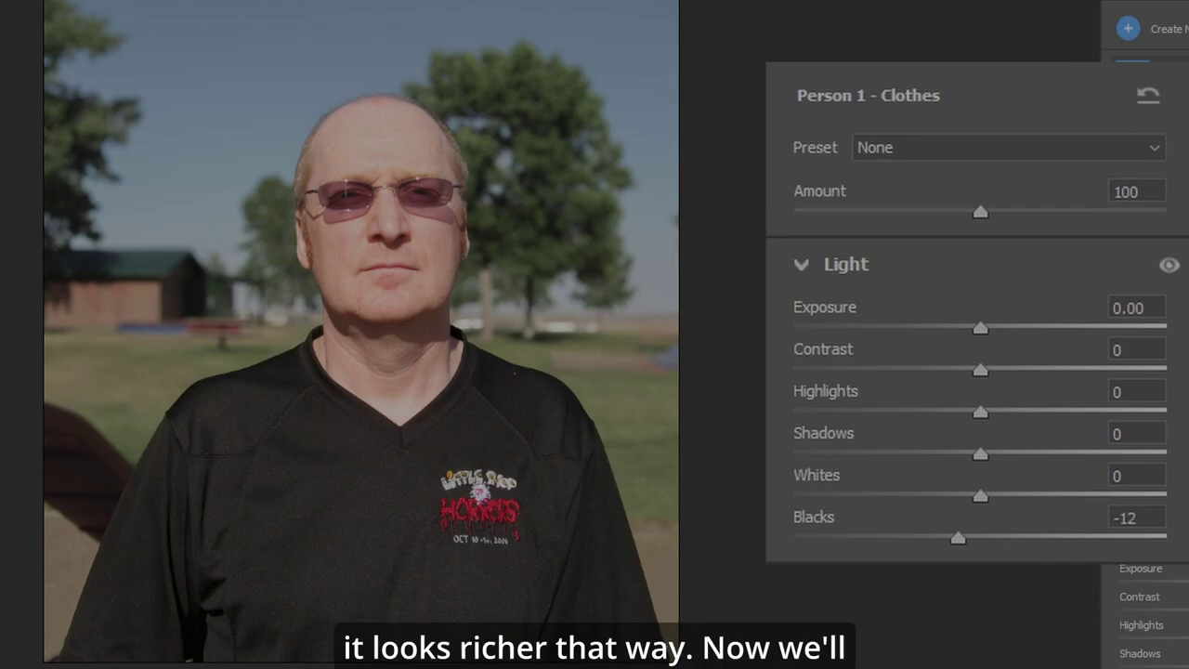
{"action": "scroll", "coordinate": [1143, 614], "scroll_direction": "down", "scroll_amount": 3}
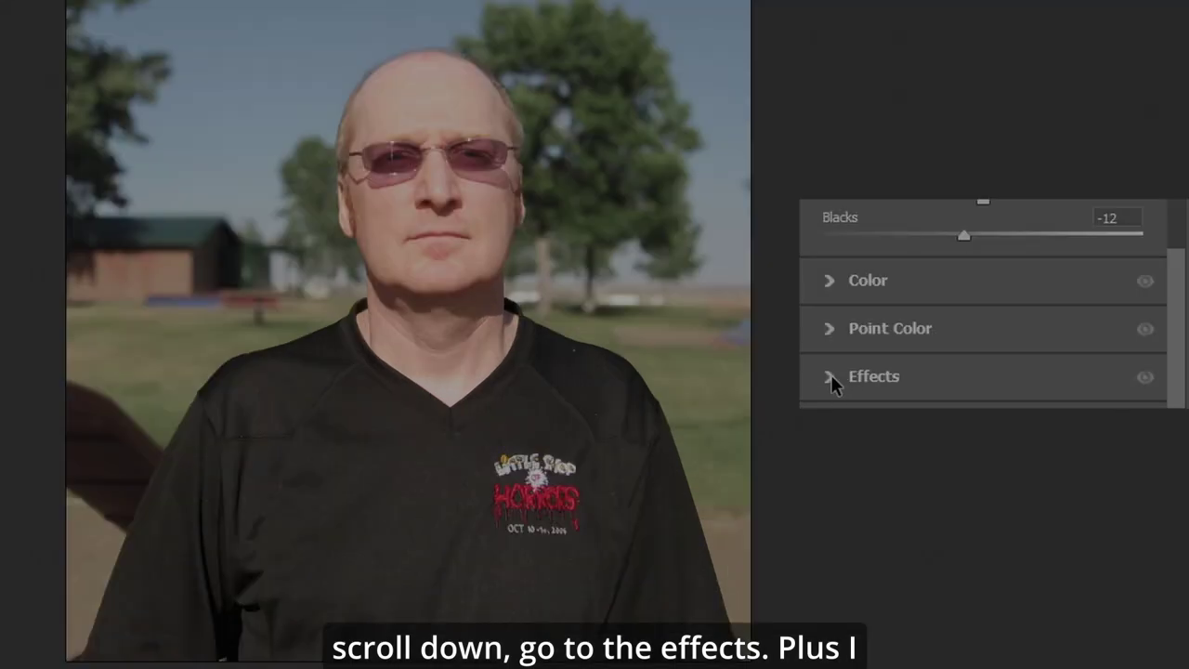
Set the clothes mask's Texture and Clarity to -17 each.
{"action": "left_click", "coordinate": [982, 544]}
{"action": "scroll", "coordinate": [982, 352], "scroll_direction": "down", "scroll_amount": 2}
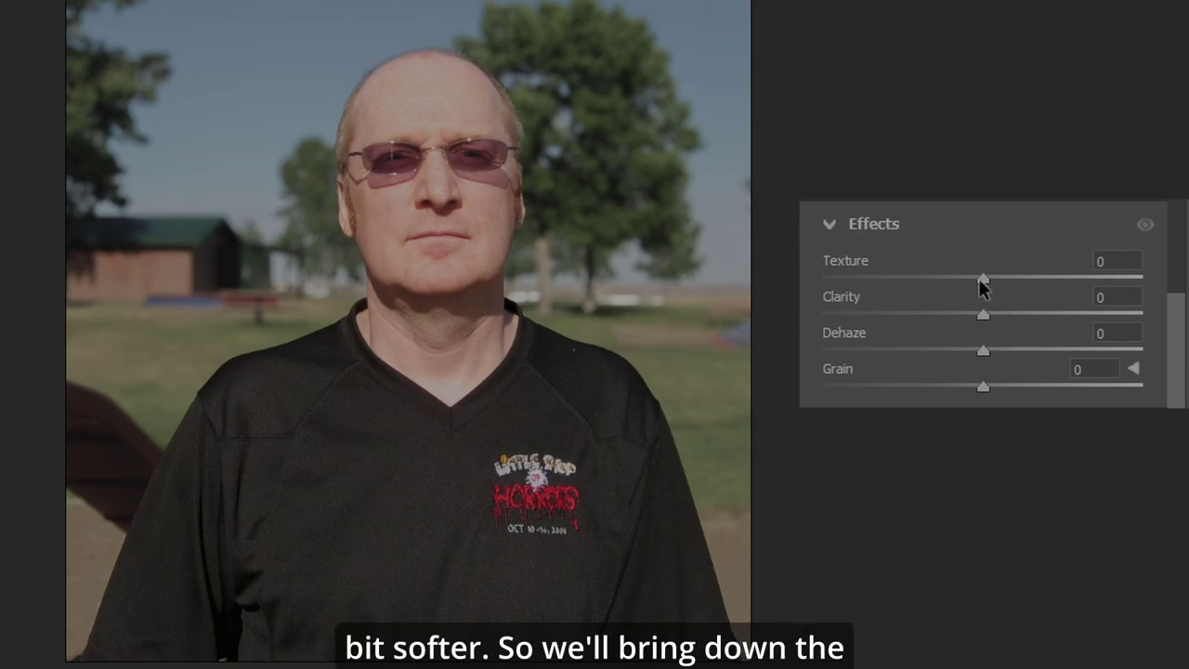
{"action": "left_click_drag", "start_coordinate": [983, 279], "coordinate": [956, 319]}
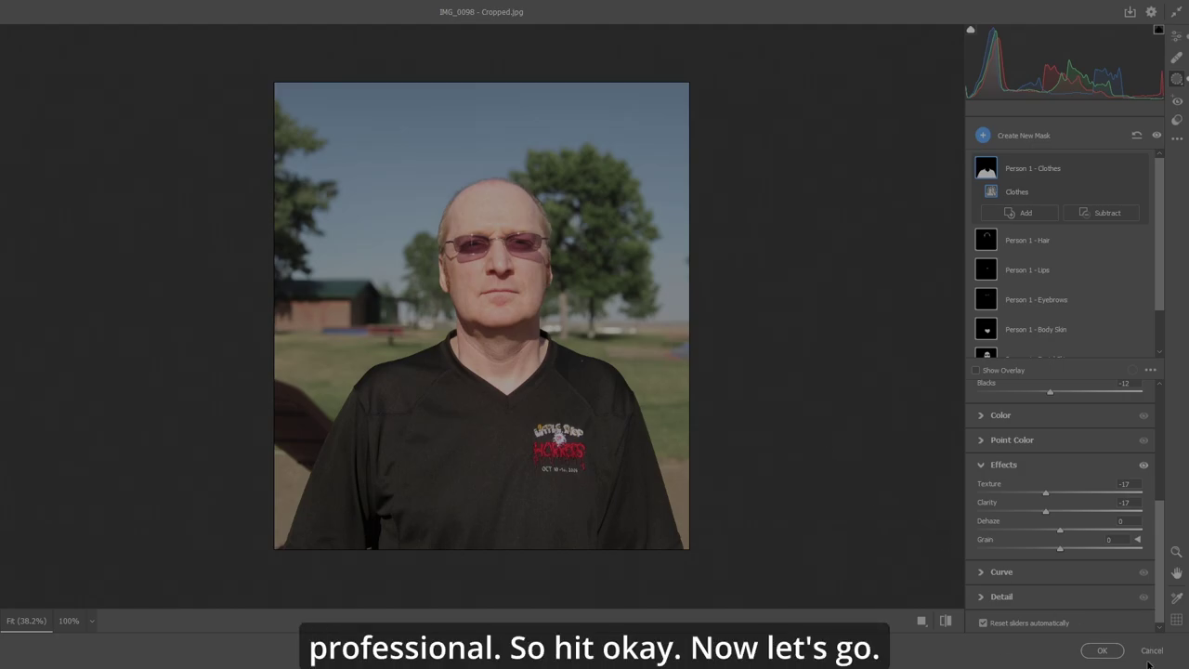
Commit the Camera Raw edits, then toggle undo/redo to compare the original and edited portrait.
{"action": "left_click", "coordinate": [1103, 651]}
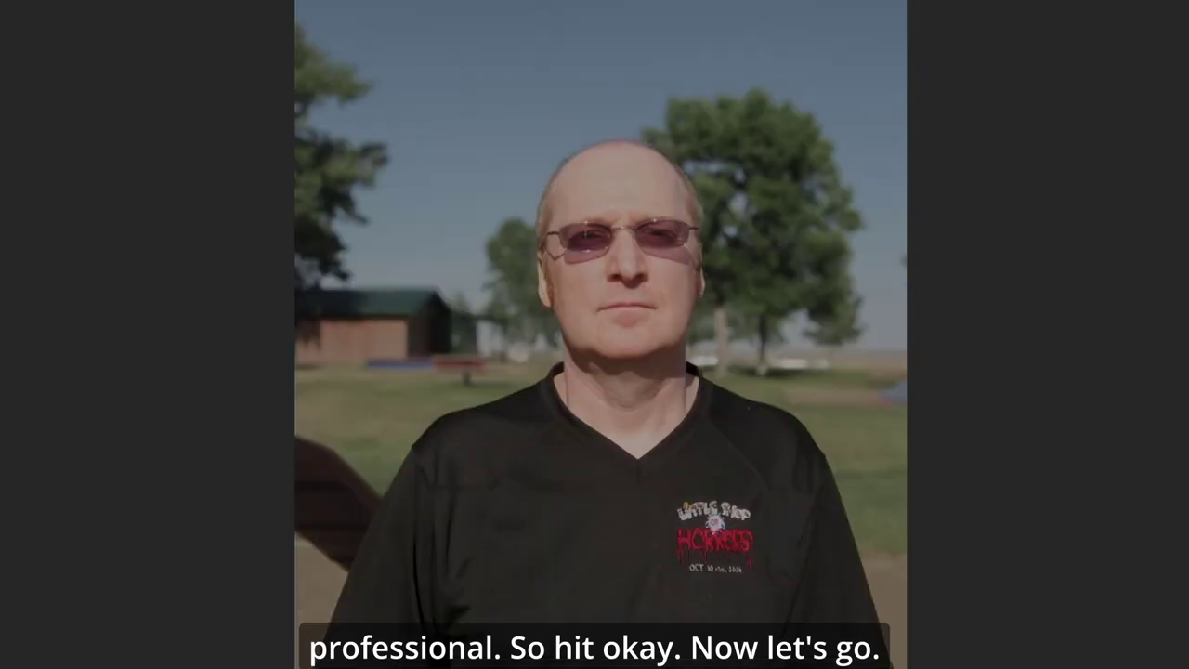
{"action": "key", "text": "ctrl+z"}
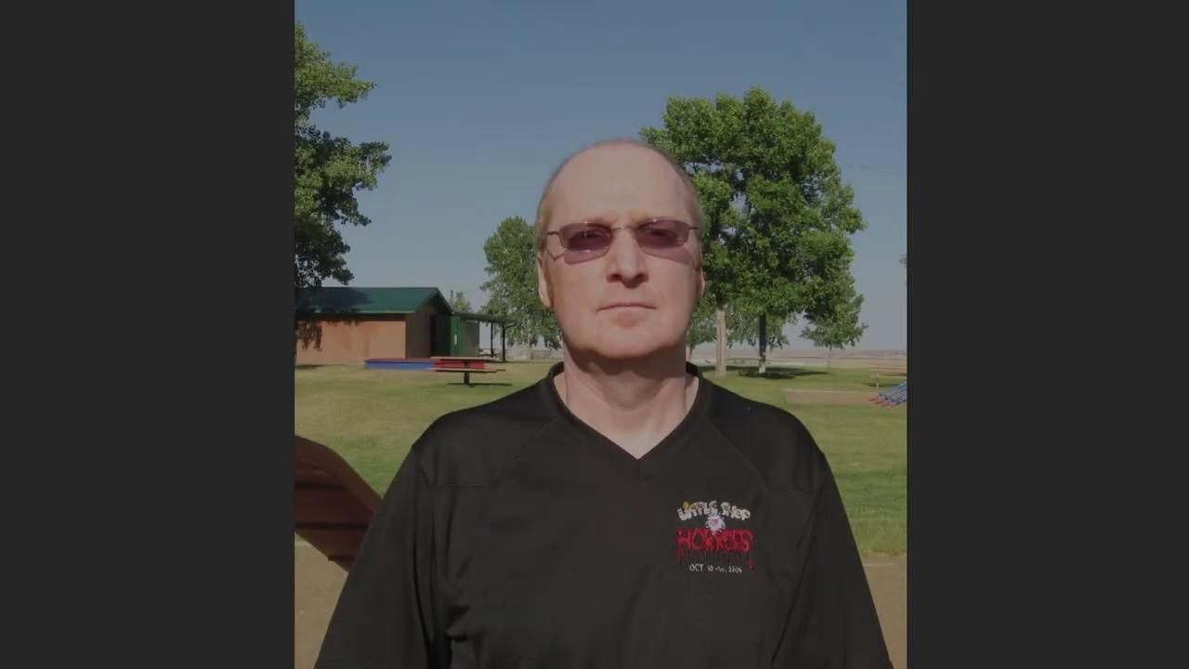
{"action": "key", "text": "ctrl+z"}
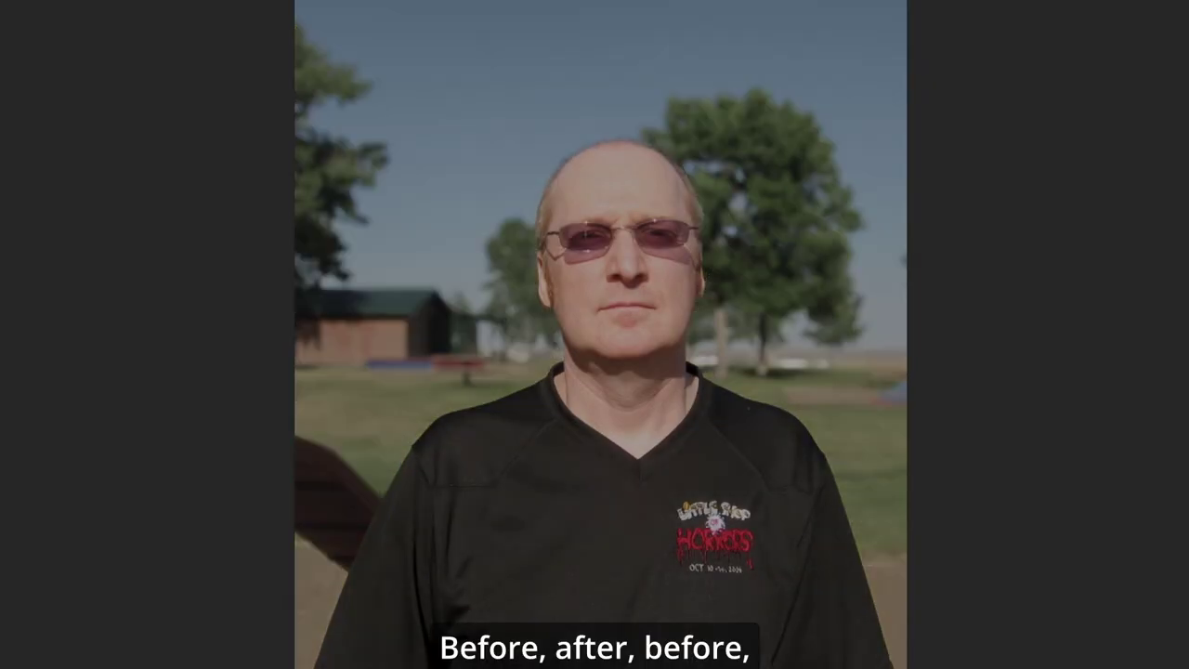
{"action": "key", "text": "ctrl+z"}
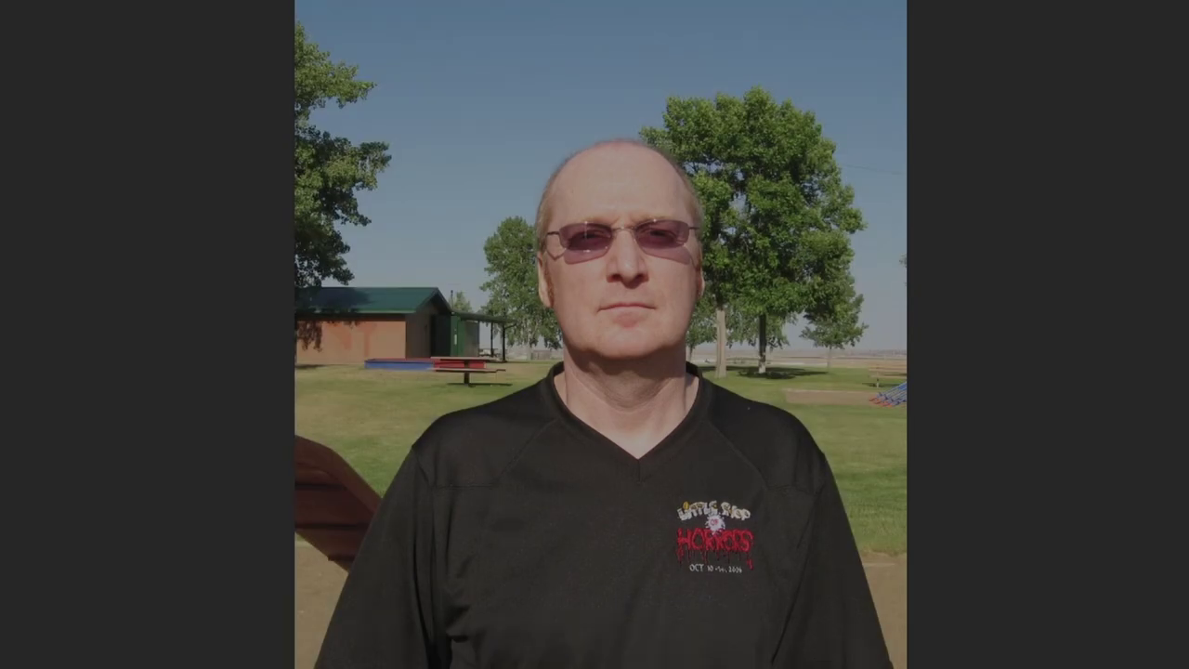
{"action": "key", "text": "ctrl+z"}
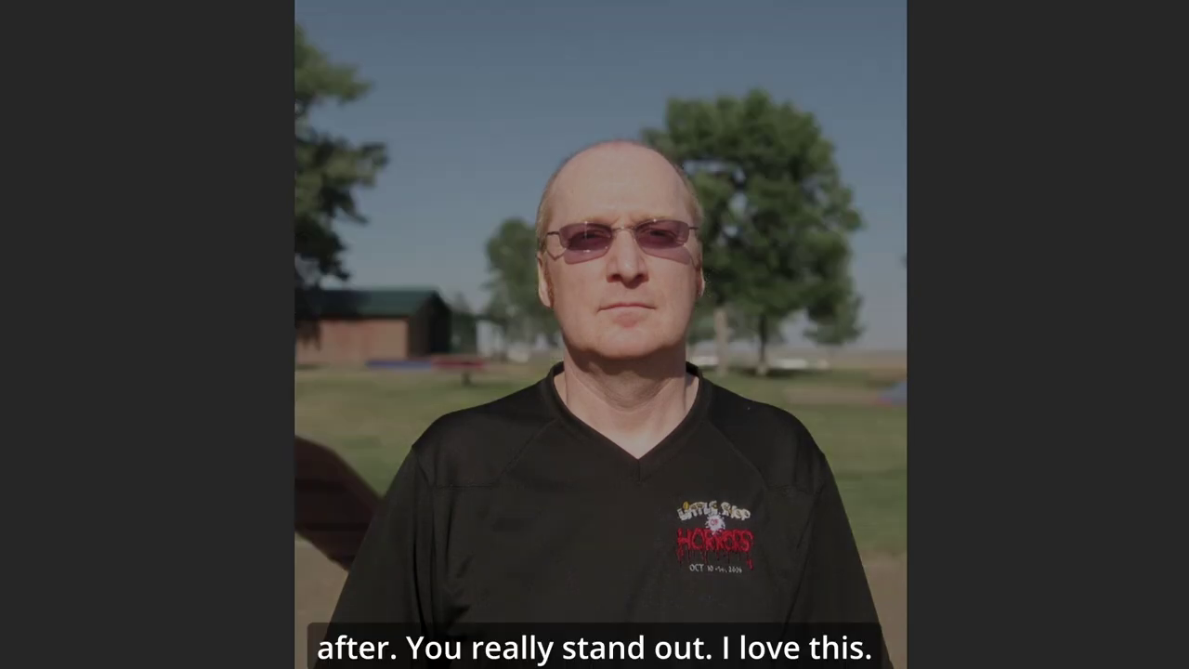